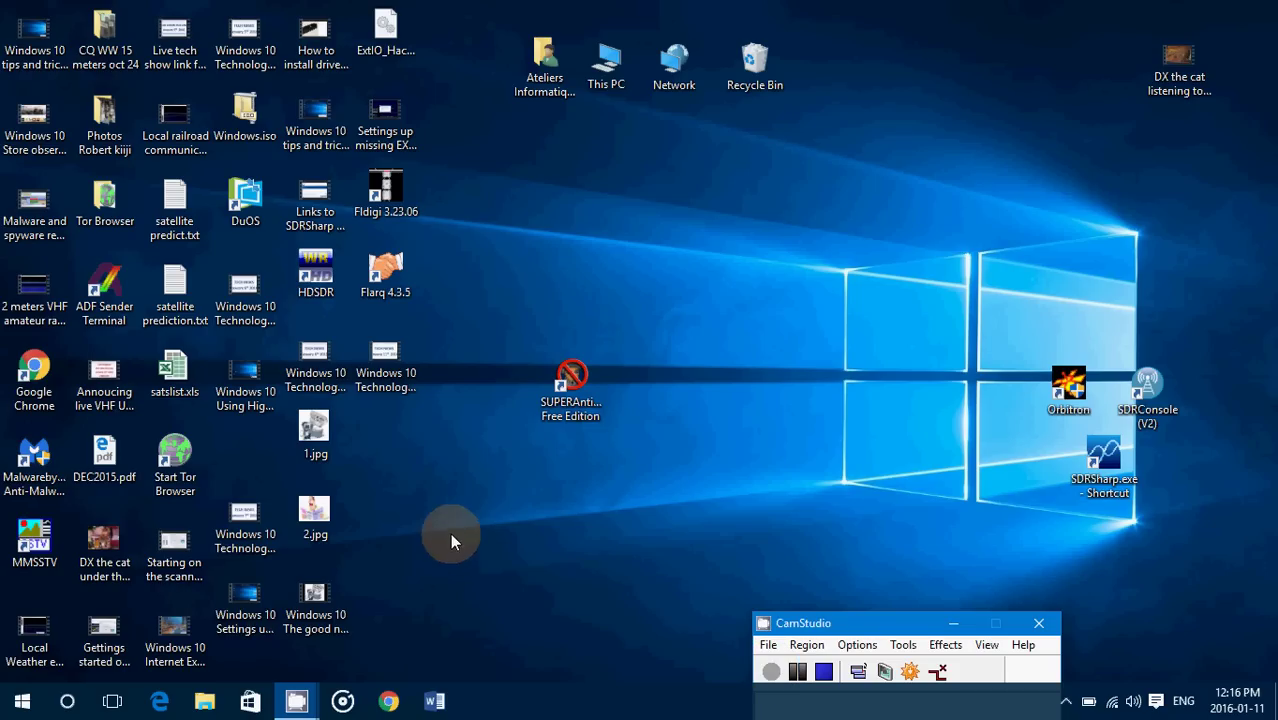
Find the SDRSharp folder through a Windows search for 'sdrsha' and launch SDRSharp.exe
{"action": "left_click", "coordinate": [67, 706]}
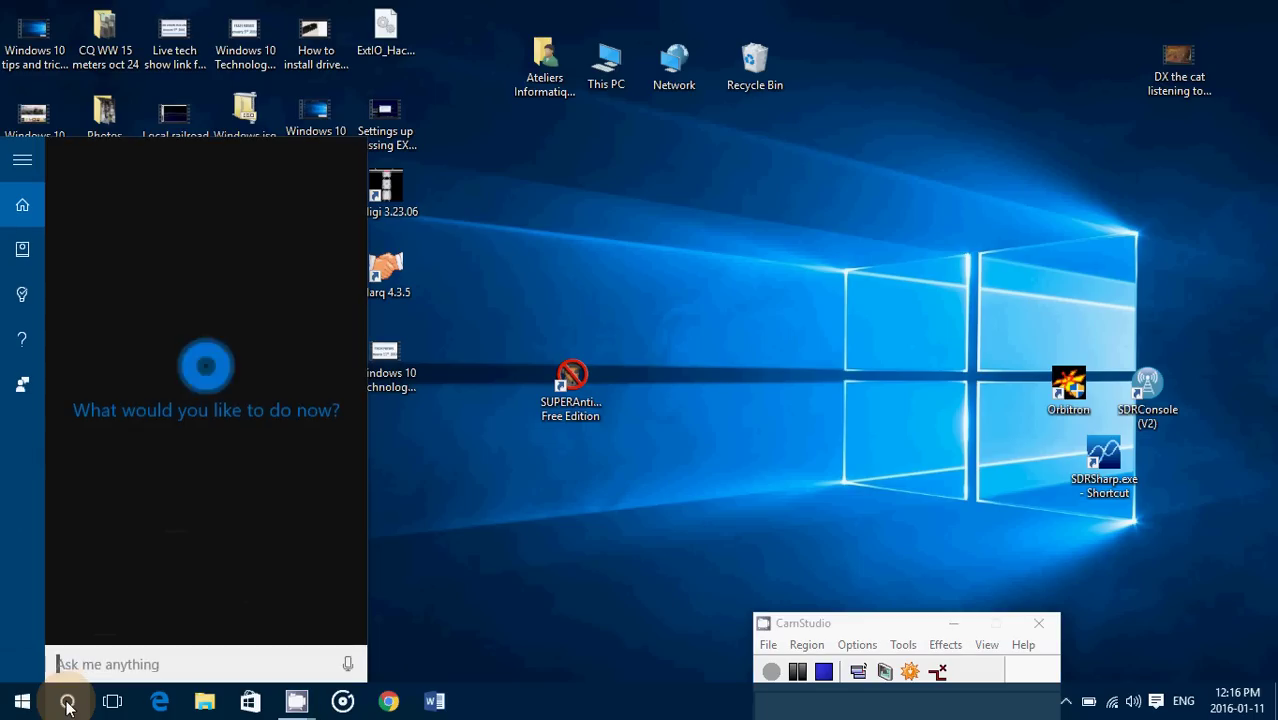
{"action": "type", "text": "sdrsha"}
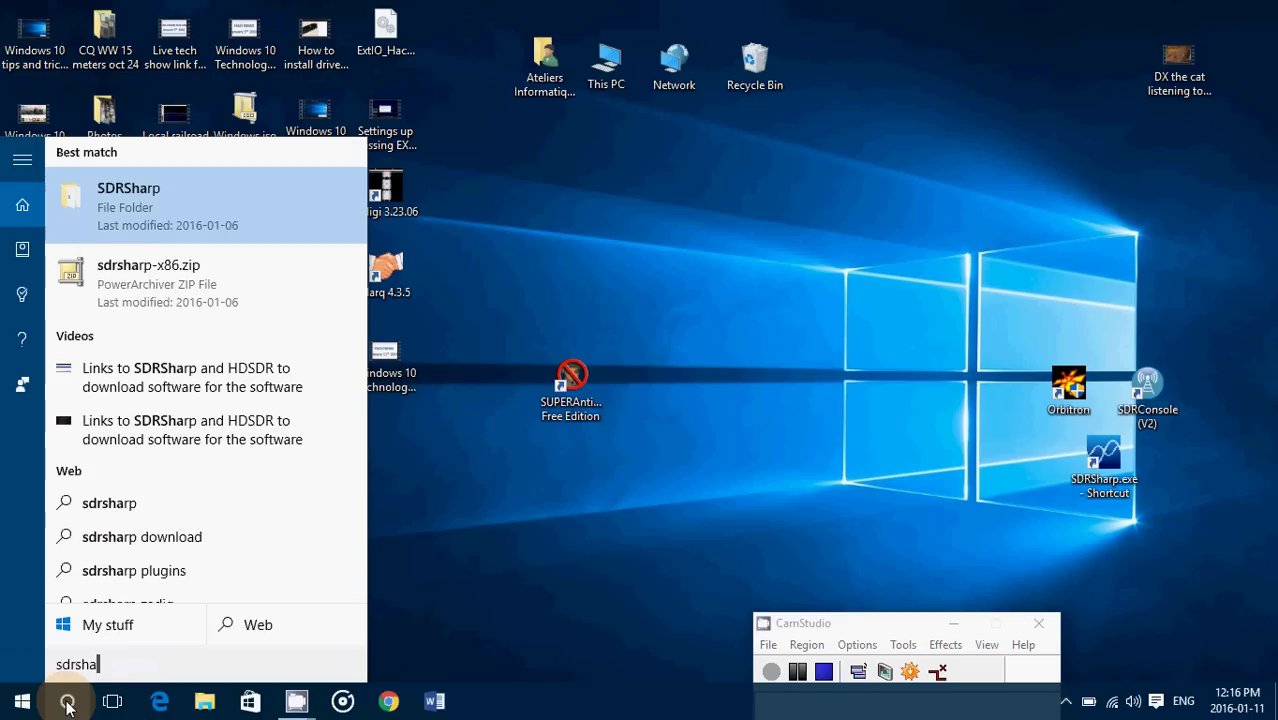
{"action": "left_click", "coordinate": [172, 196]}
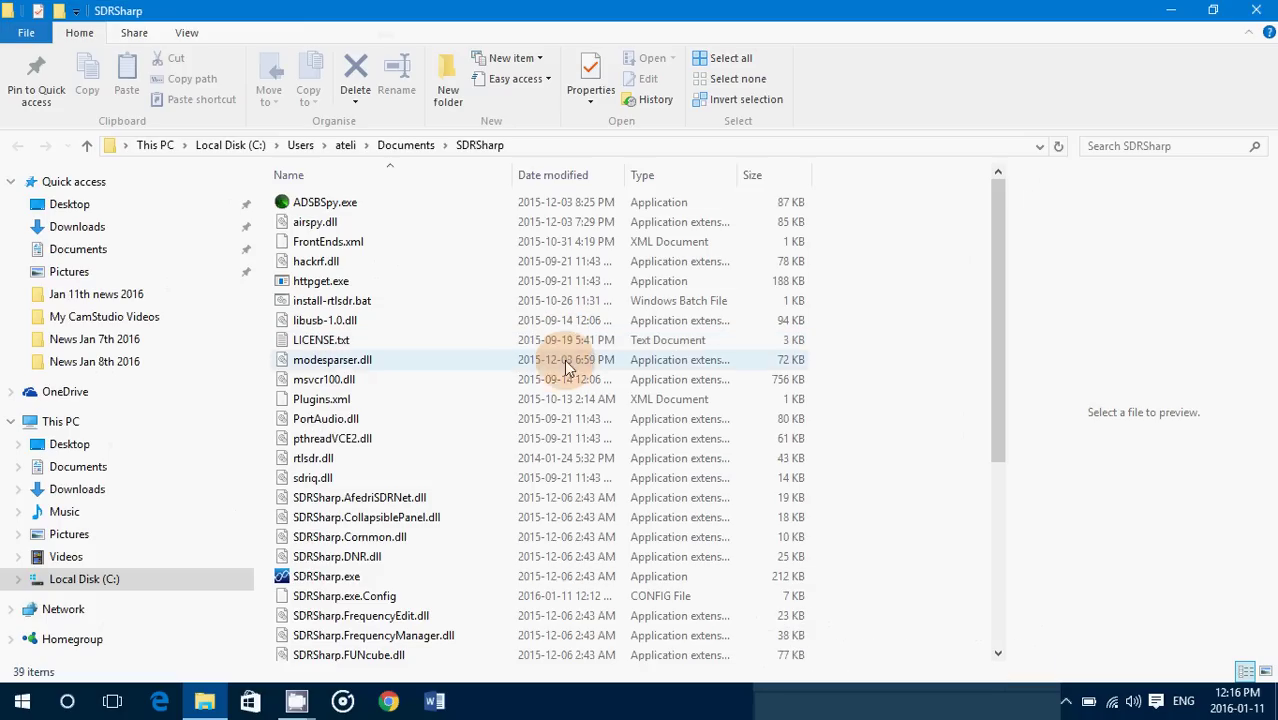
{"action": "left_click", "coordinate": [340, 578]}
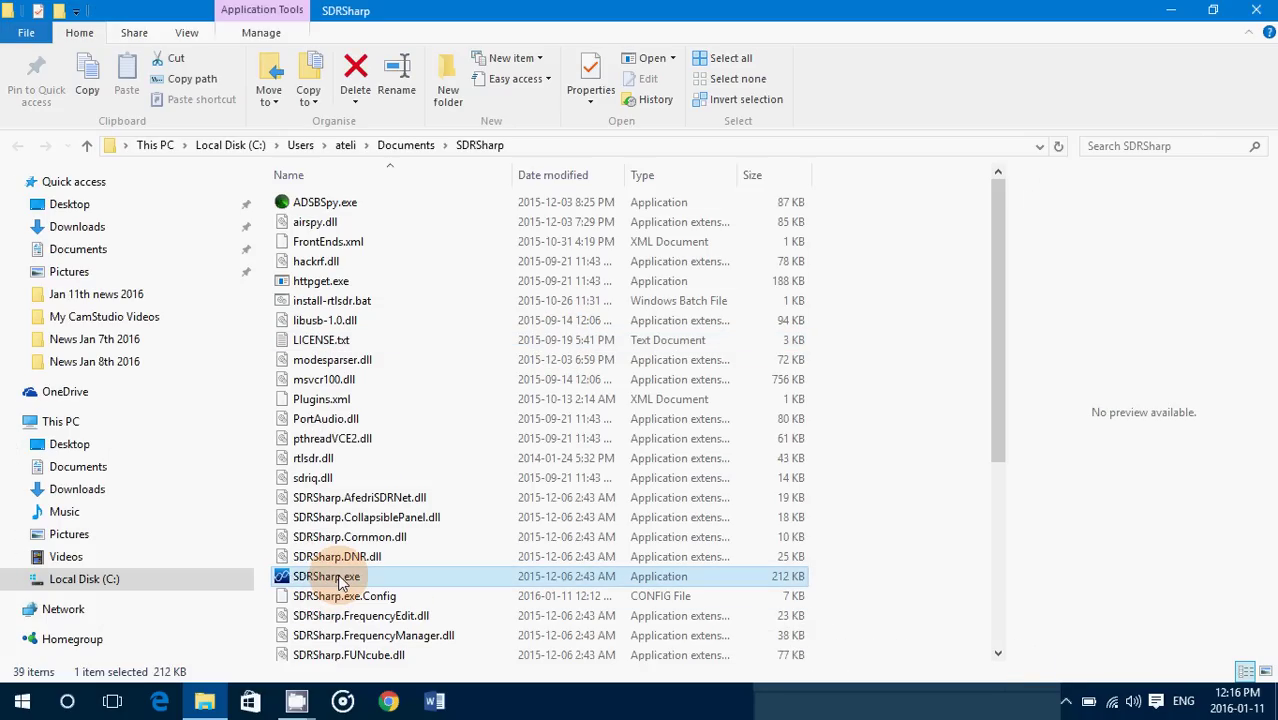
{"action": "double_click", "coordinate": [340, 578]}
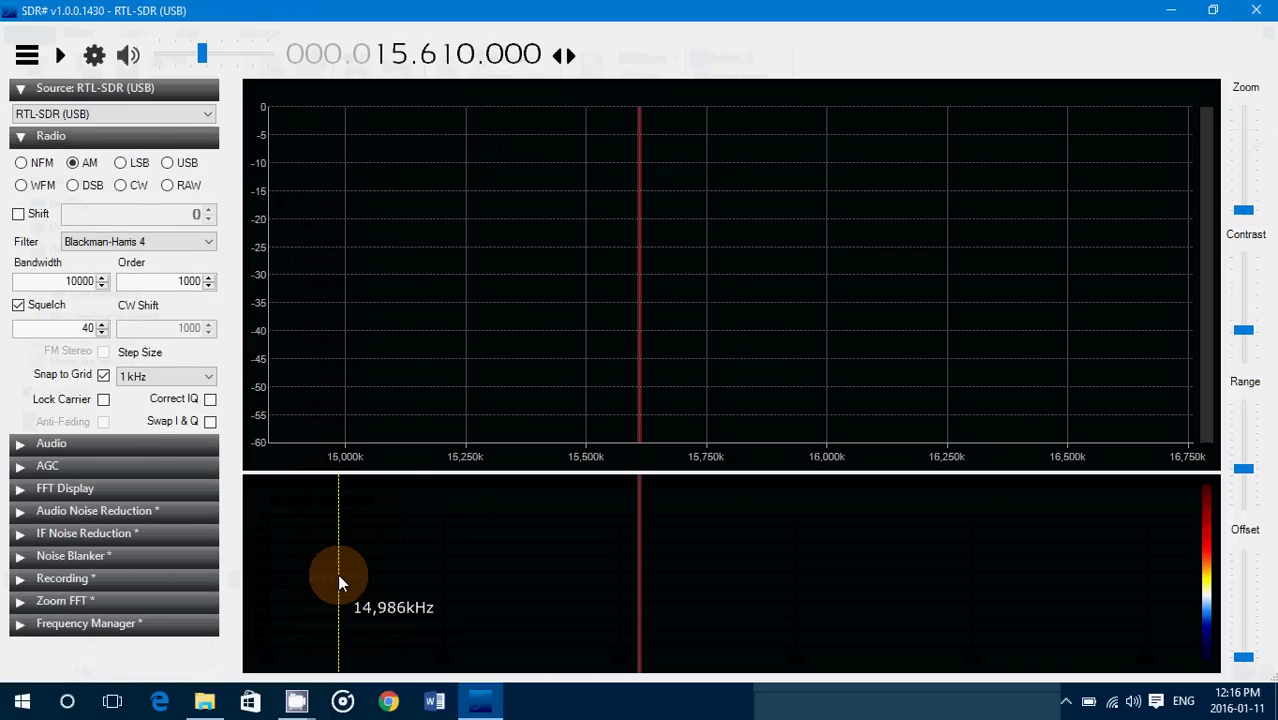
{"action": "left_click", "coordinate": [89, 140]}
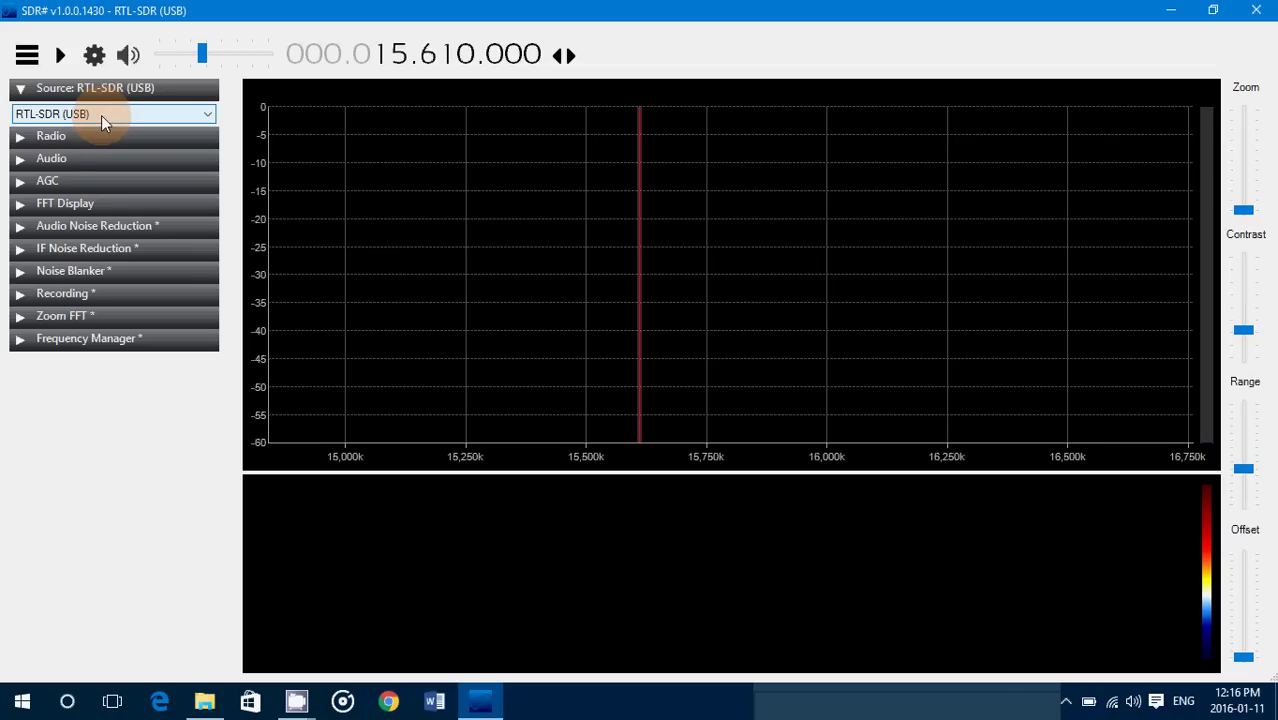
Enable frequency shift in the Radio panel with a value of -50,000,000 for the upconverter
{"action": "left_click", "coordinate": [70, 137]}
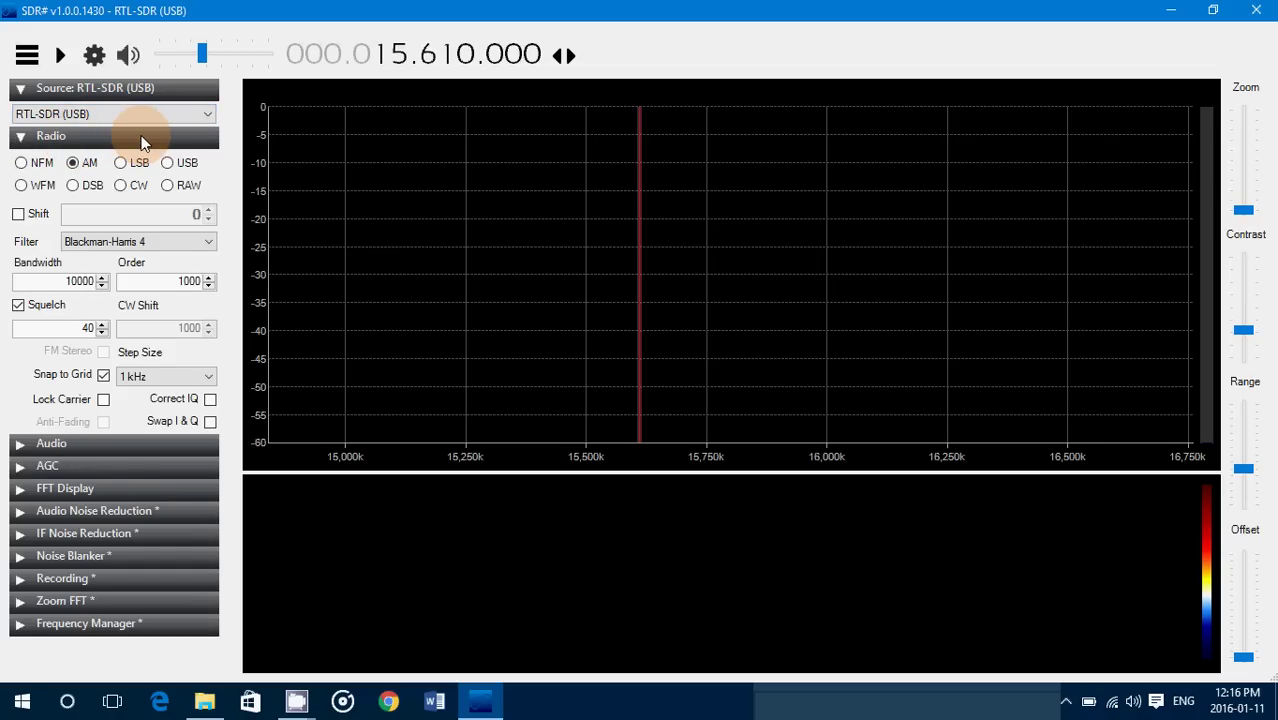
{"action": "left_click", "coordinate": [19, 215]}
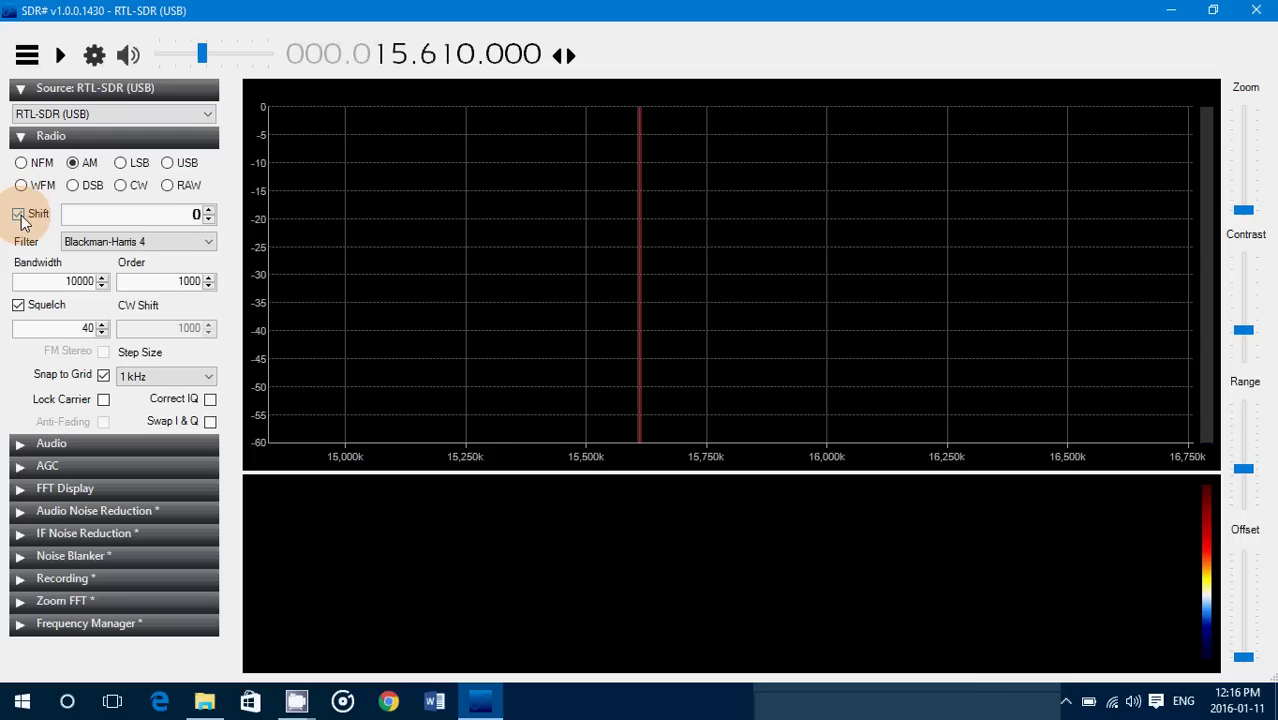
{"action": "left_click", "coordinate": [162, 213]}
{"action": "type", "text": "-50"}
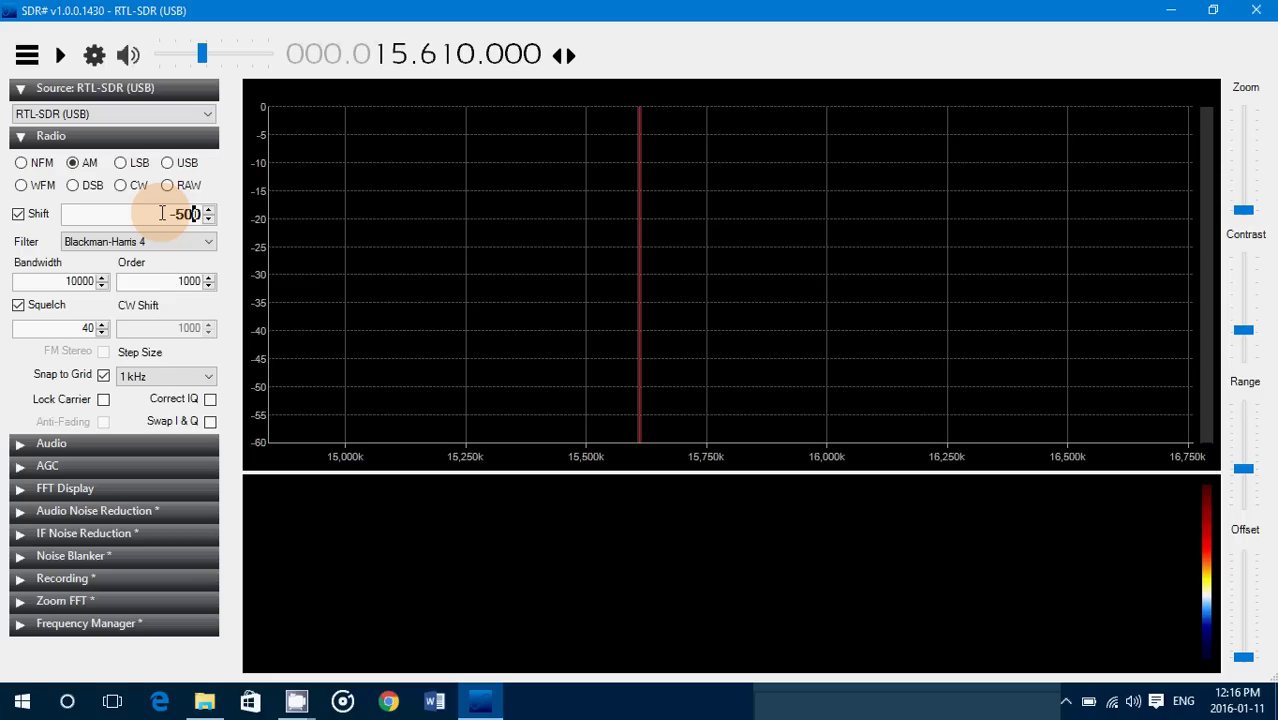
{"action": "type", "text": "000000"}
{"action": "left_click", "coordinate": [89, 218]}
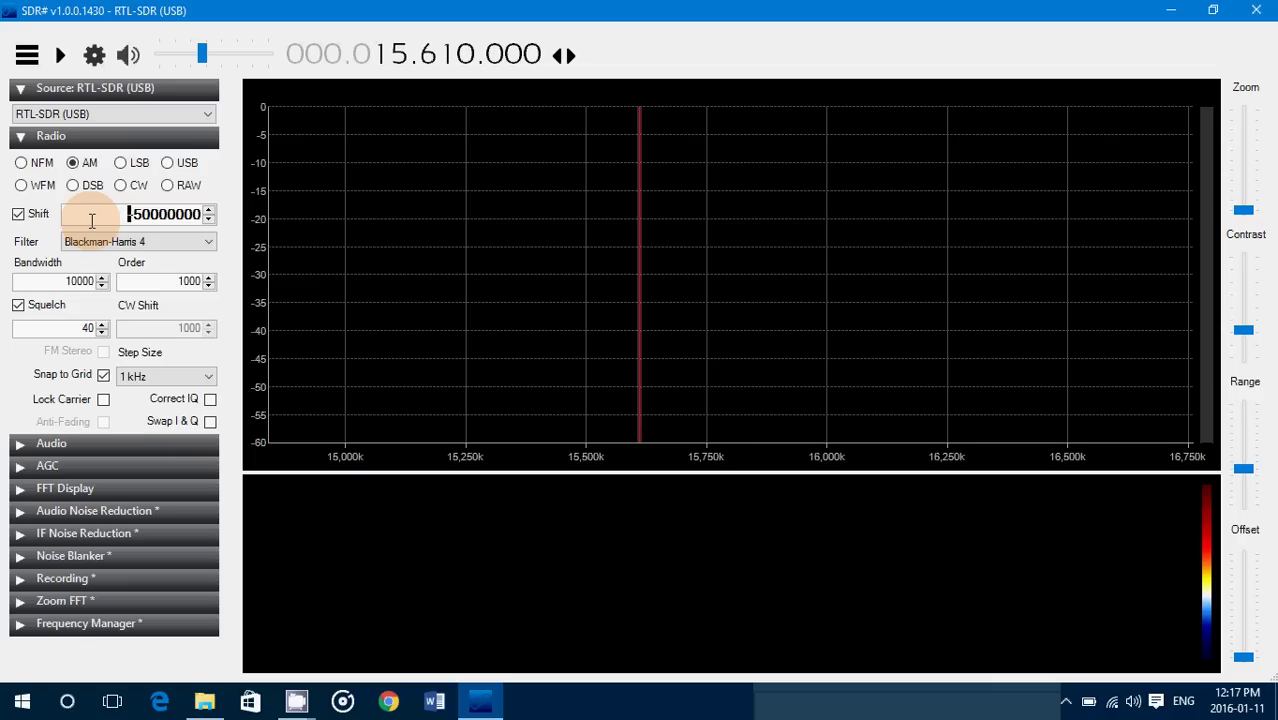
{"action": "left_click", "coordinate": [18, 216]}
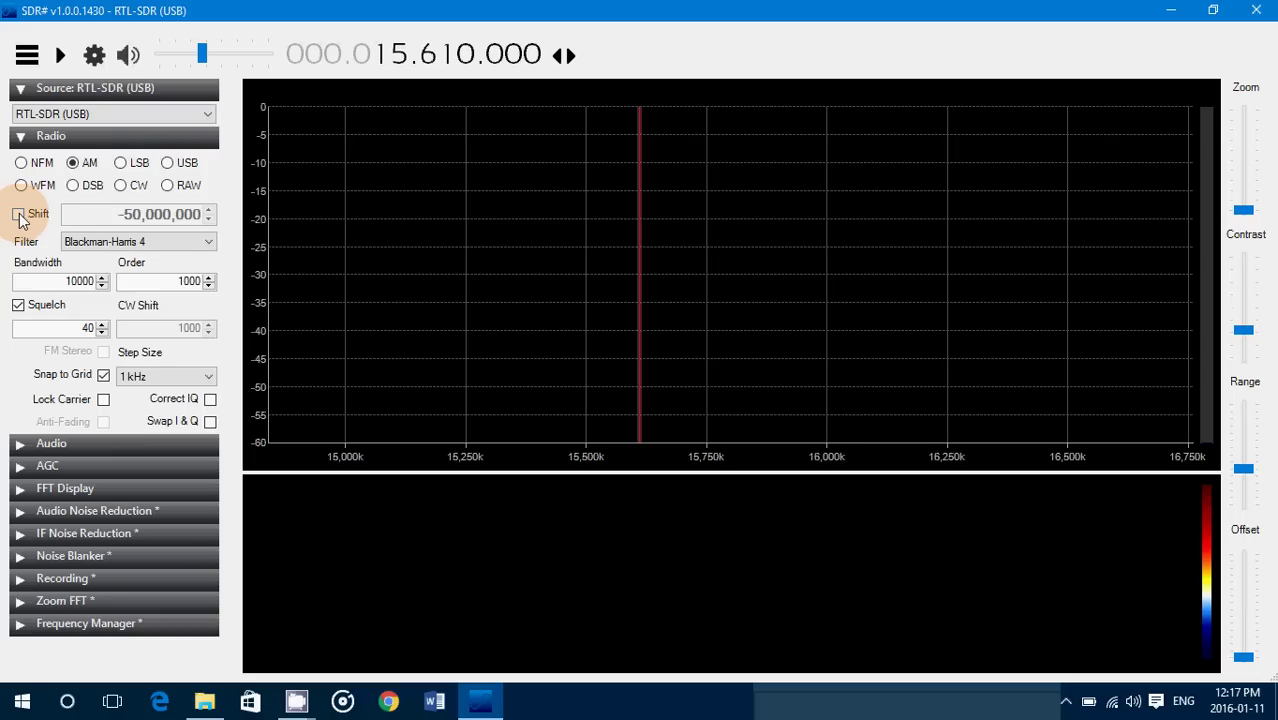
{"action": "left_click", "coordinate": [18, 216]}
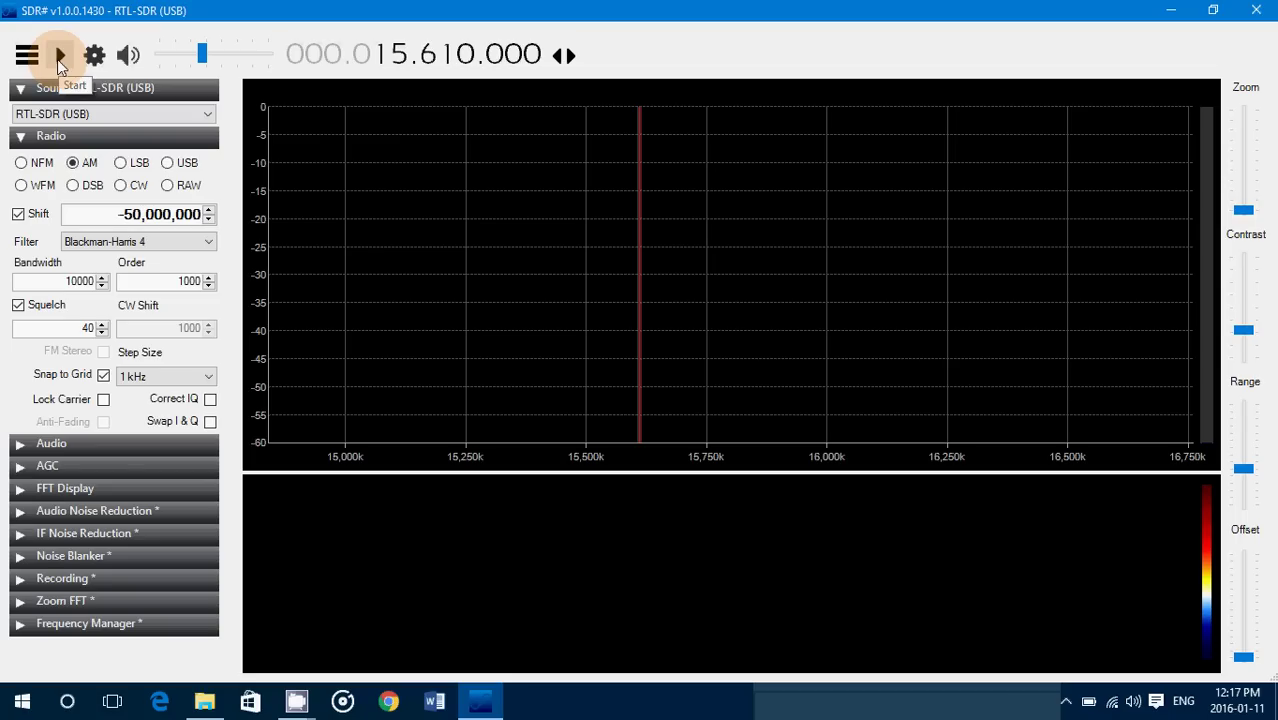
Start the RTL-SDR, zoom the spectrum in and tune onto the carrier at 15,610 kHz
{"action": "left_click", "coordinate": [59, 56]}
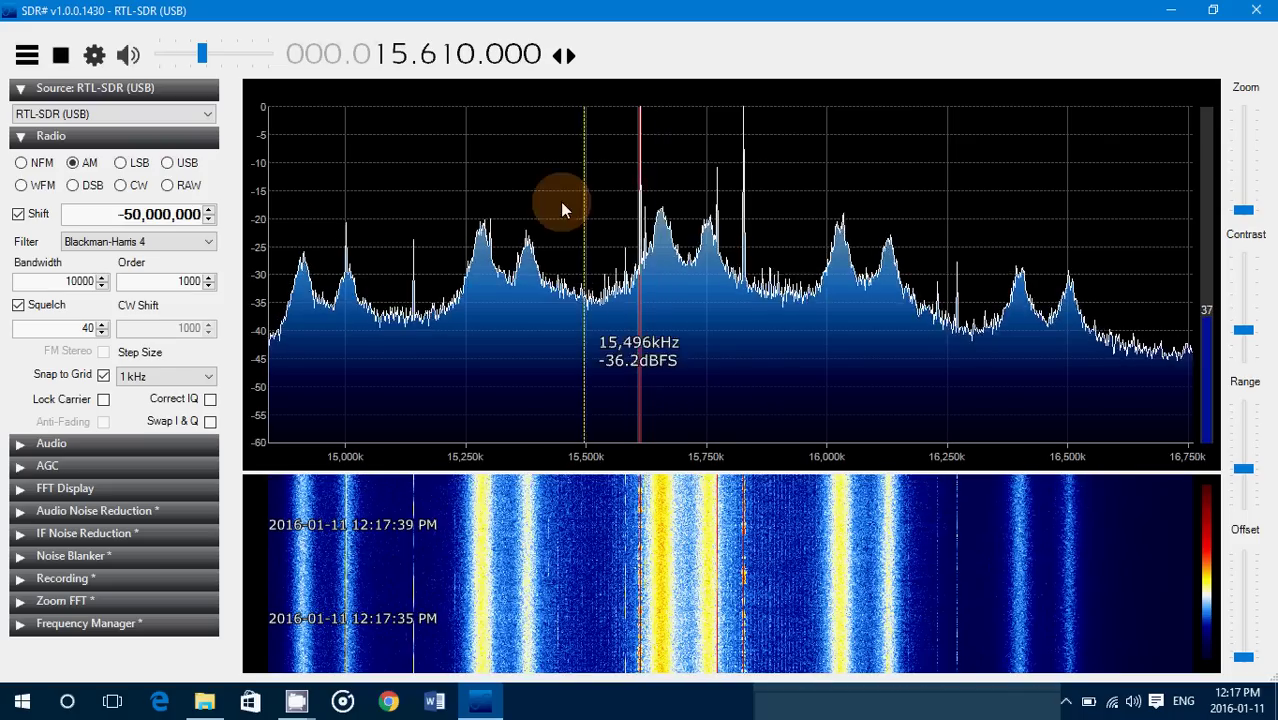
{"action": "left_click", "coordinate": [662, 160]}
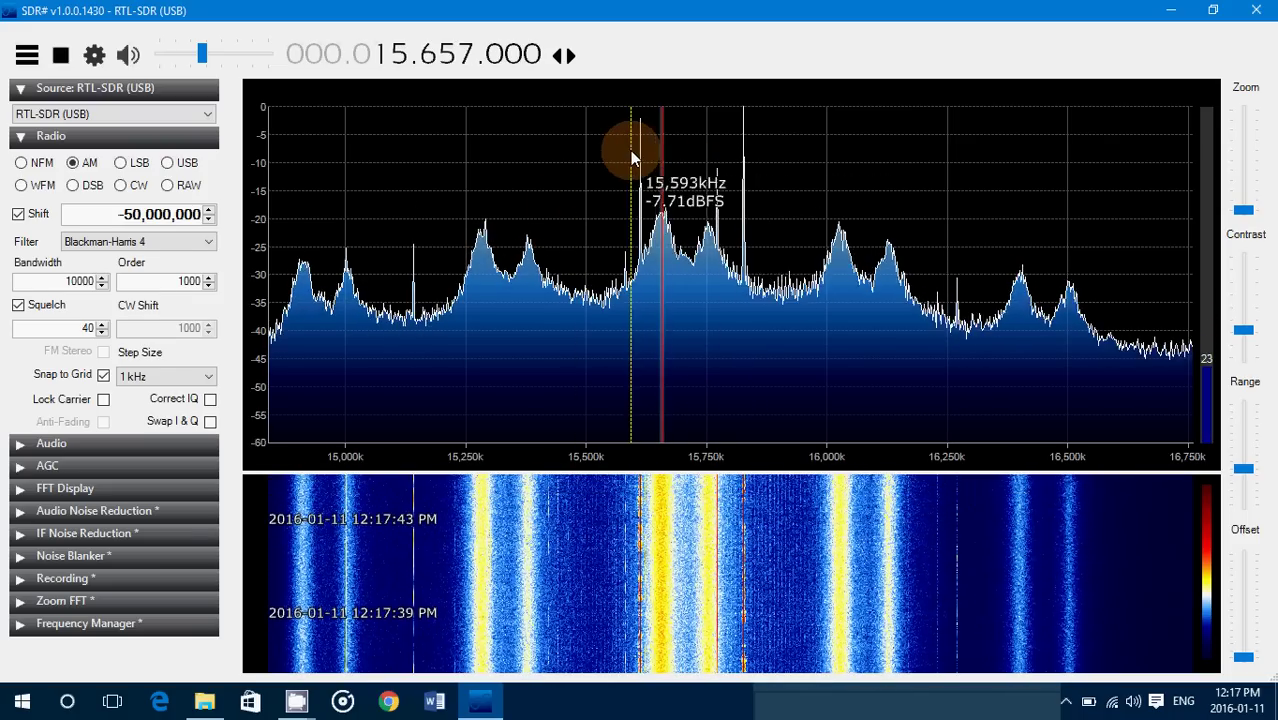
{"action": "left_click", "coordinate": [642, 157]}
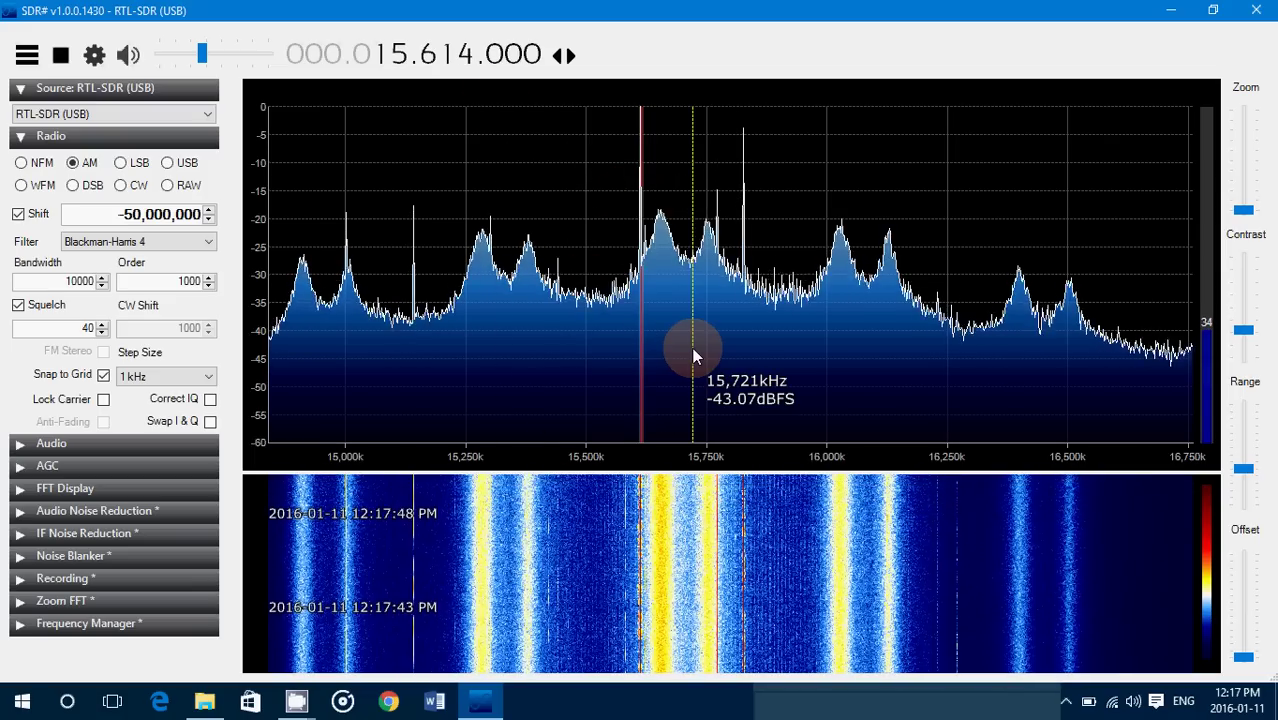
{"action": "scroll", "coordinate": [695, 355], "scroll_direction": "up", "scroll_amount": 1}
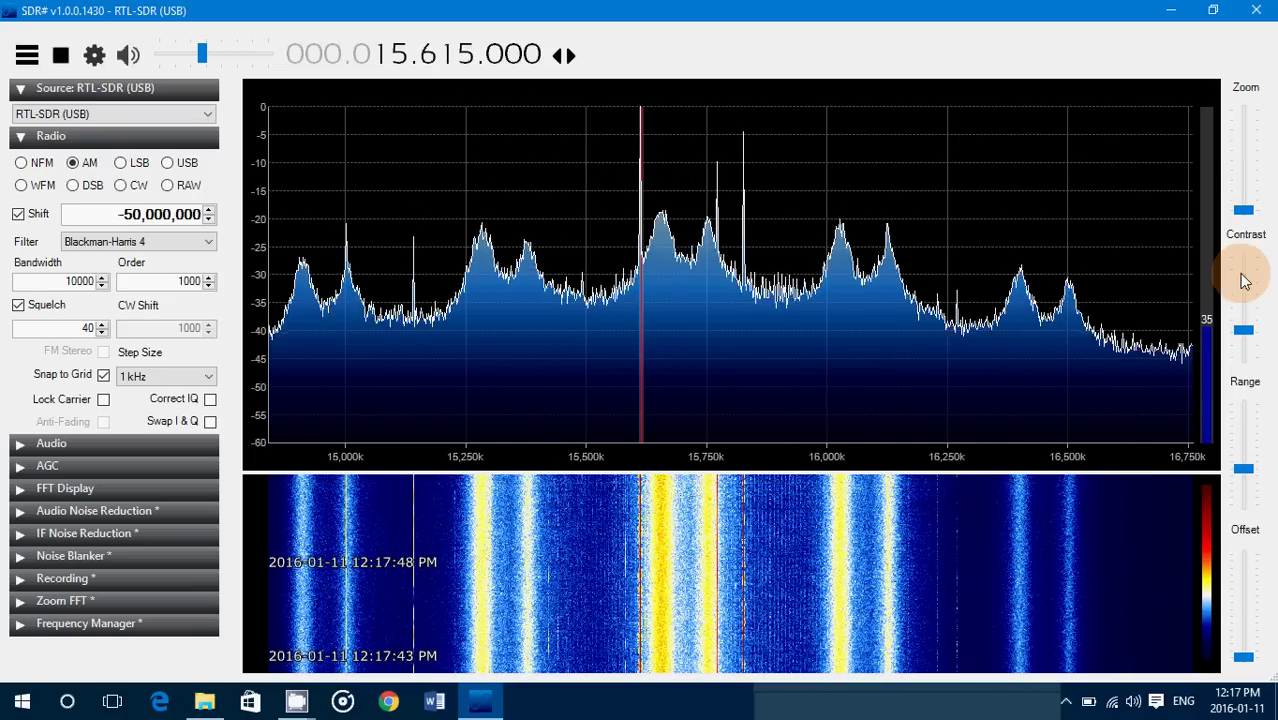
{"action": "left_click_drag", "start_coordinate": [1240, 234], "coordinate": [1244, 194]}
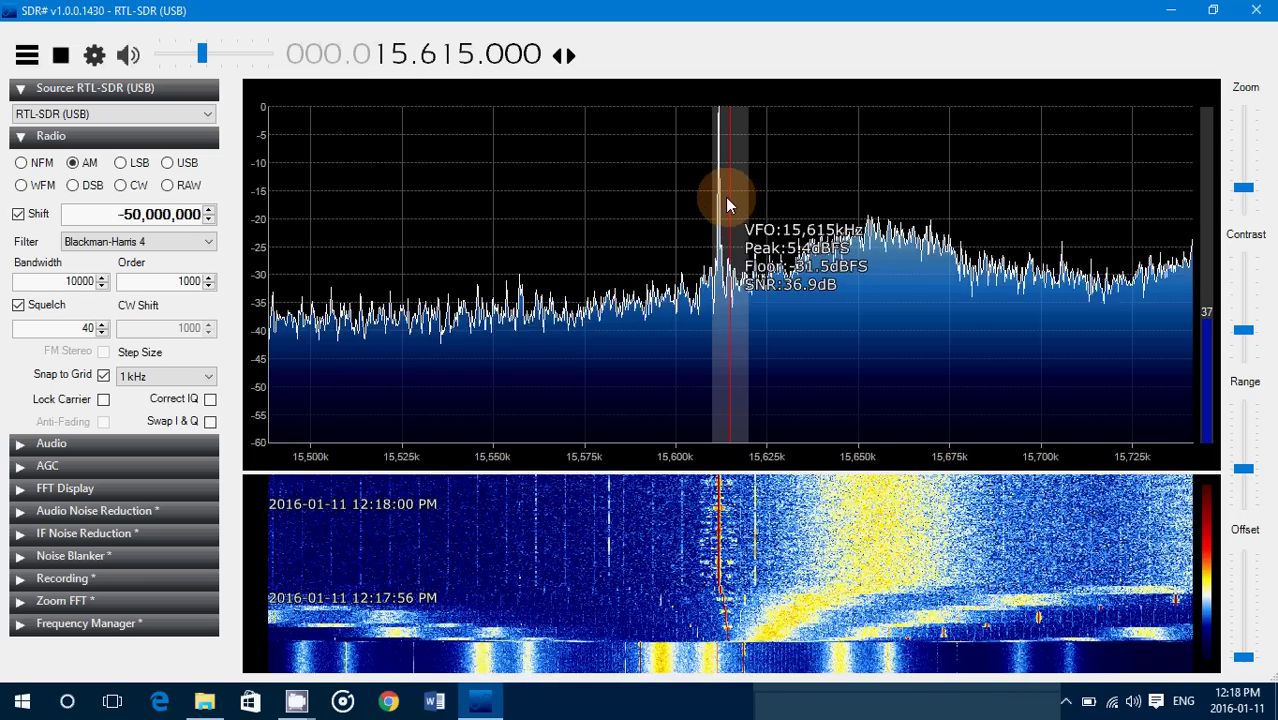
{"action": "left_click", "coordinate": [662, 236]}
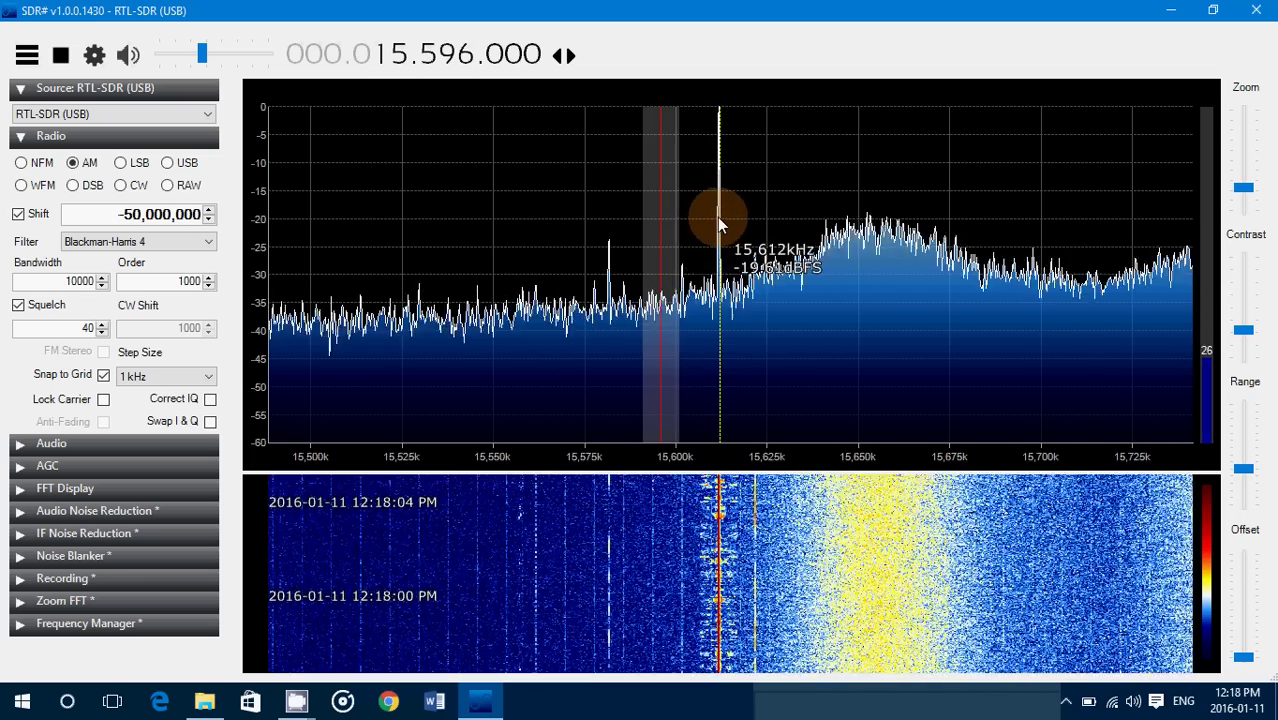
{"action": "left_click", "coordinate": [717, 217]}
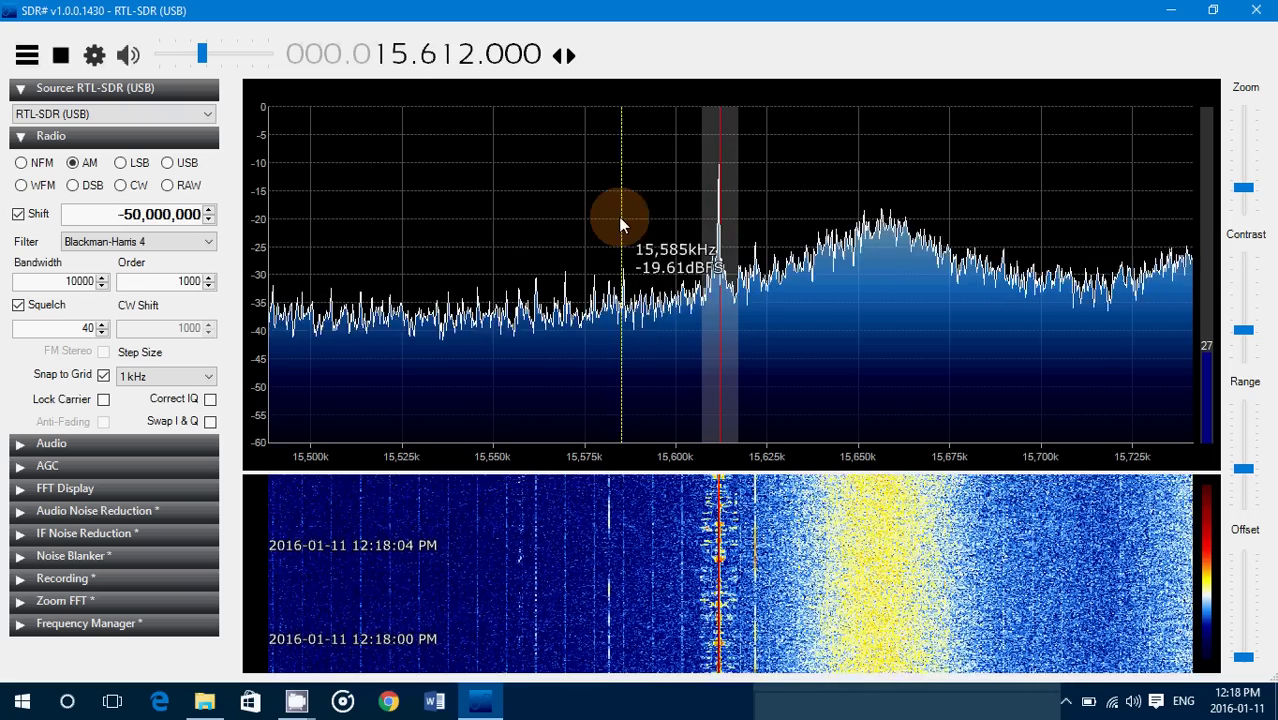
{"action": "scroll", "coordinate": [460, 55], "scroll_direction": "down", "scroll_amount": 2}
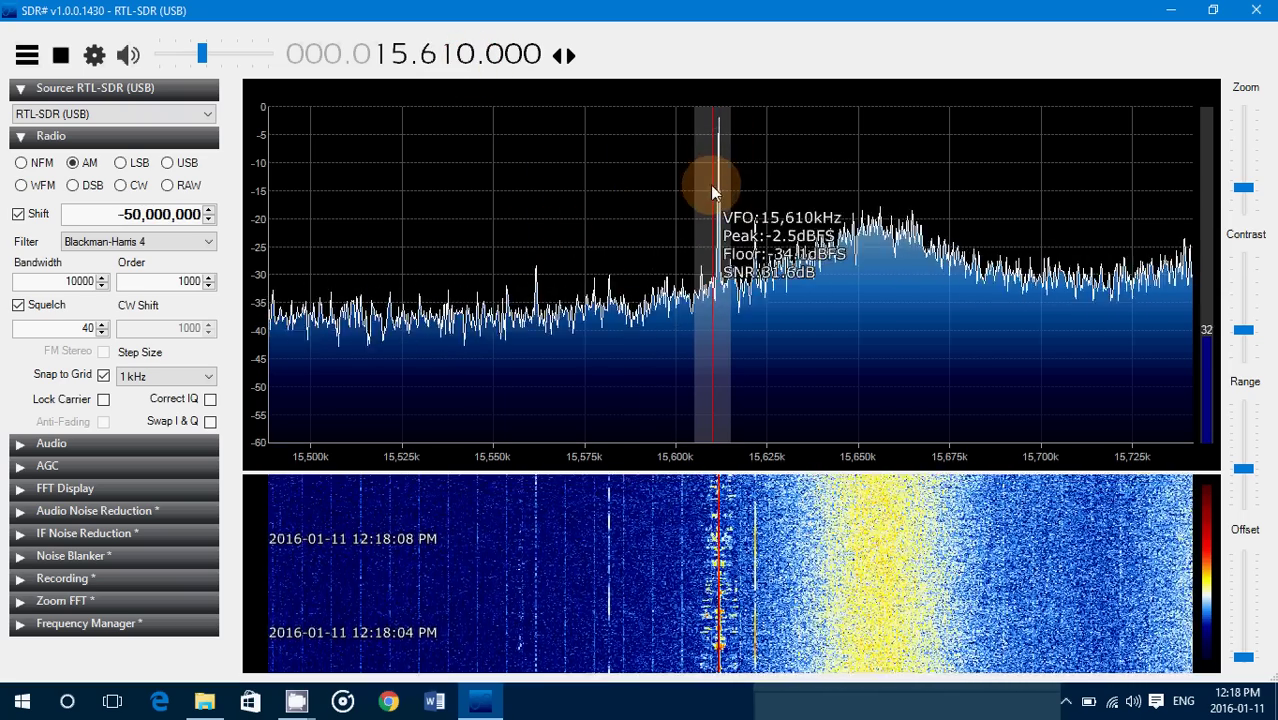
Set the RTL-SDR frequency correction to 19 ppm in the device settings and close them
{"action": "left_click", "coordinate": [95, 55]}
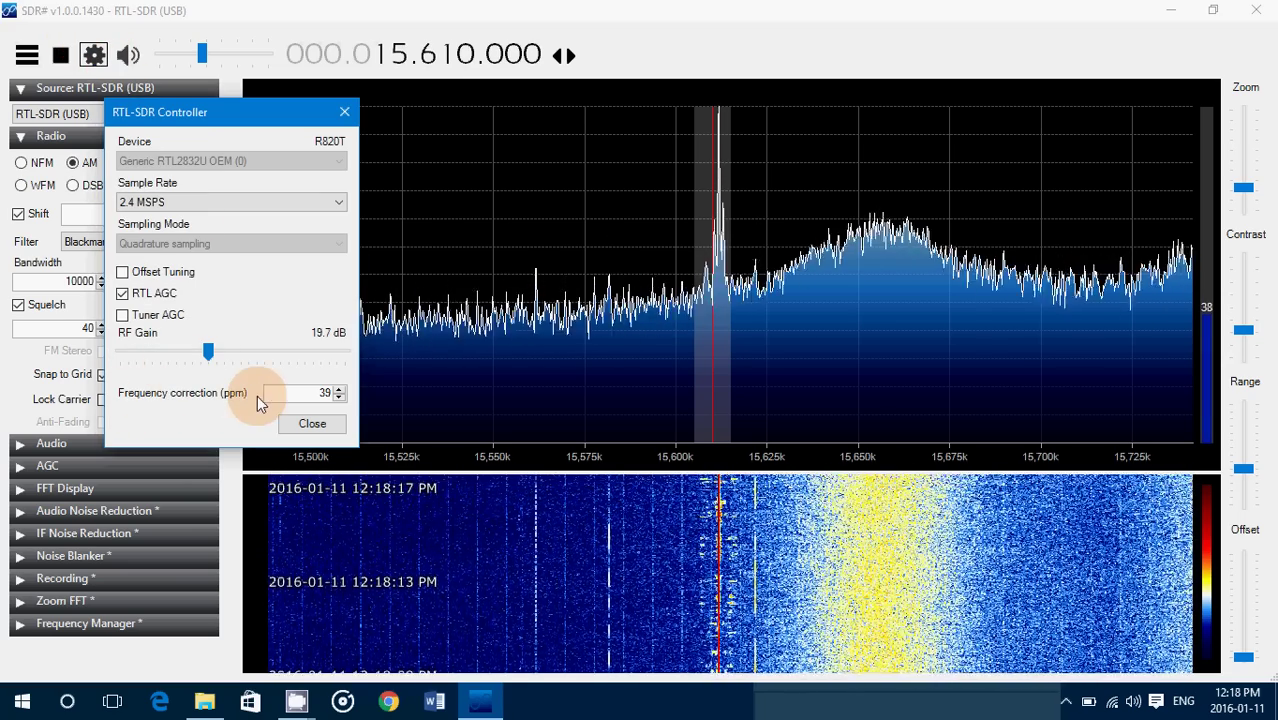
{"action": "left_click", "coordinate": [339, 397]}
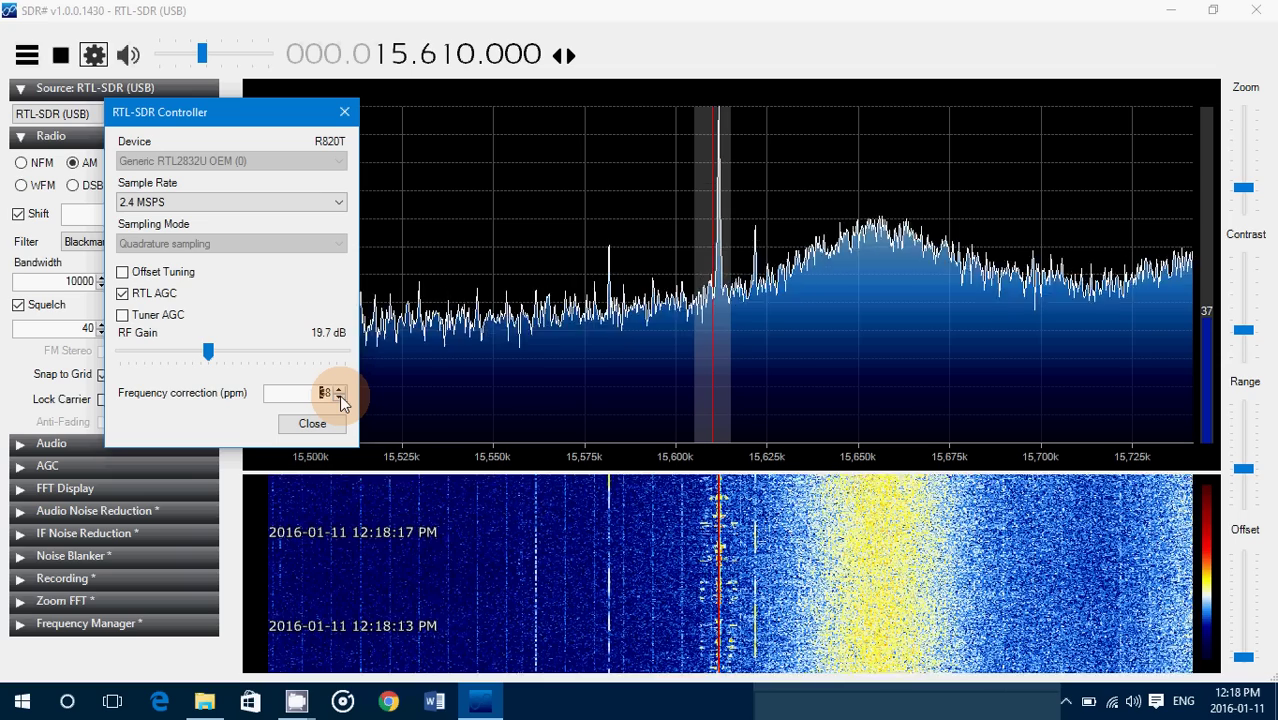
{"action": "left_click", "coordinate": [339, 394]}
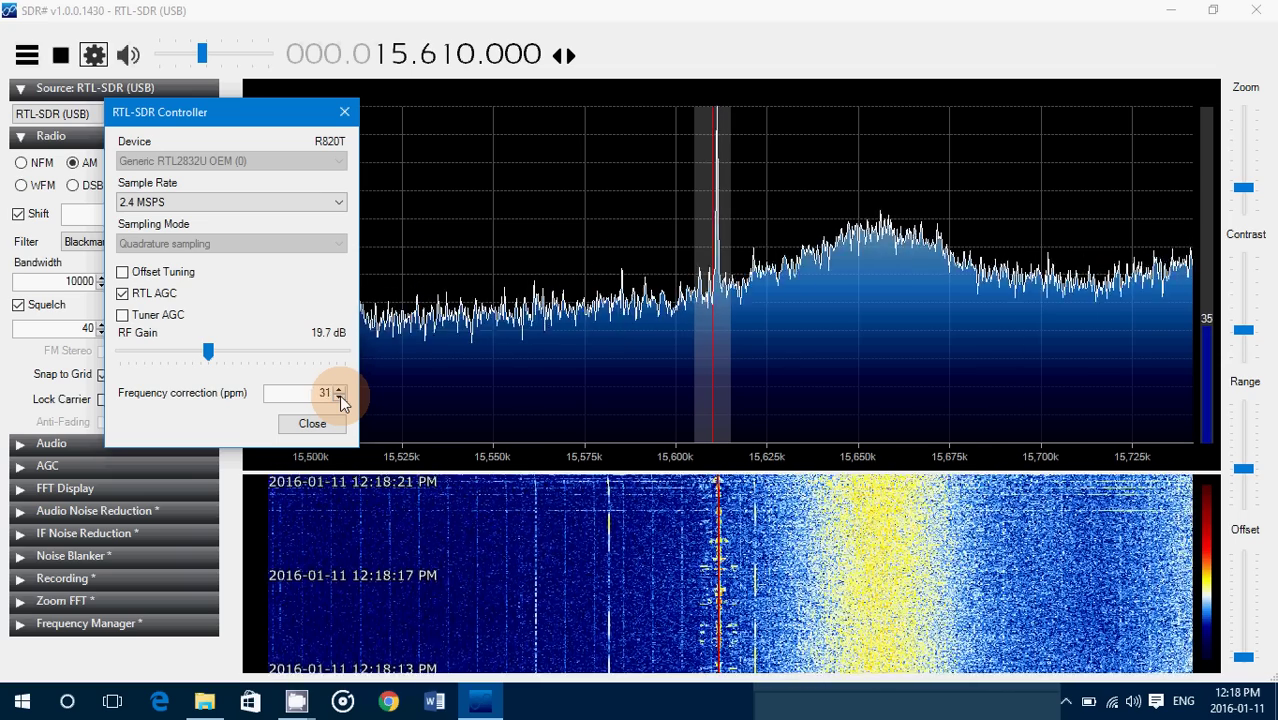
{"action": "left_click", "coordinate": [339, 397]}
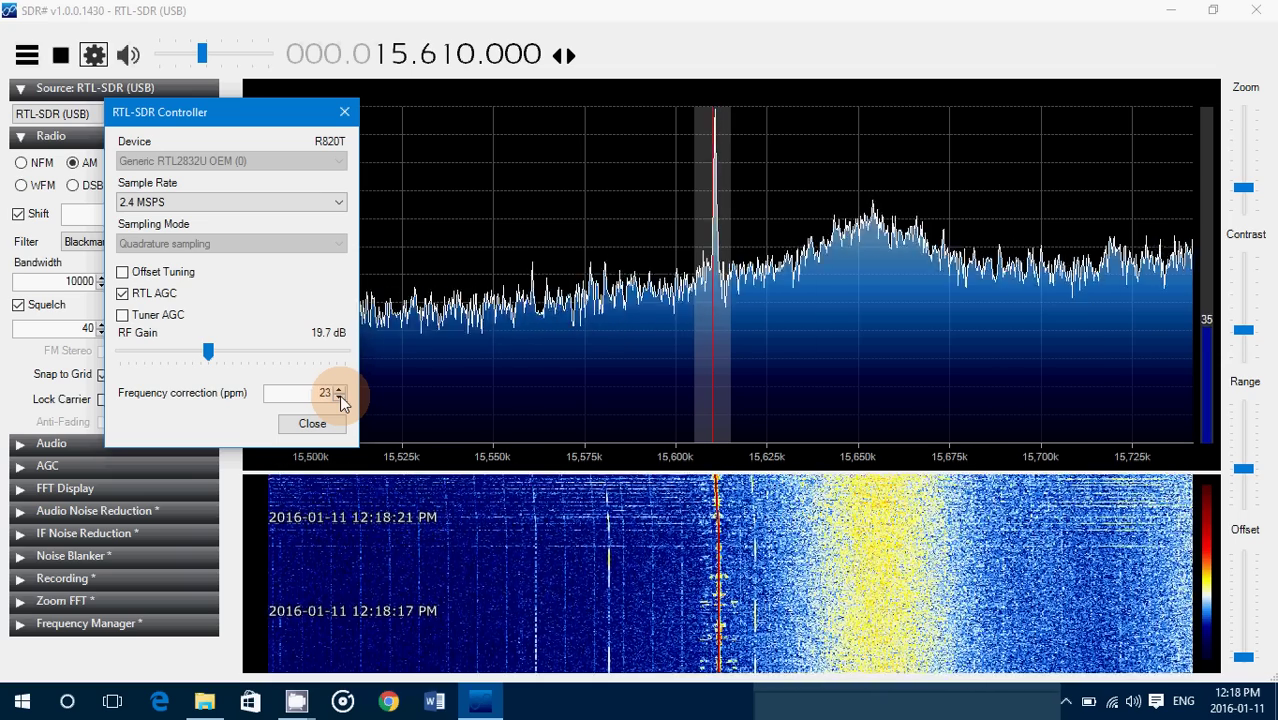
{"action": "left_click", "coordinate": [339, 396]}
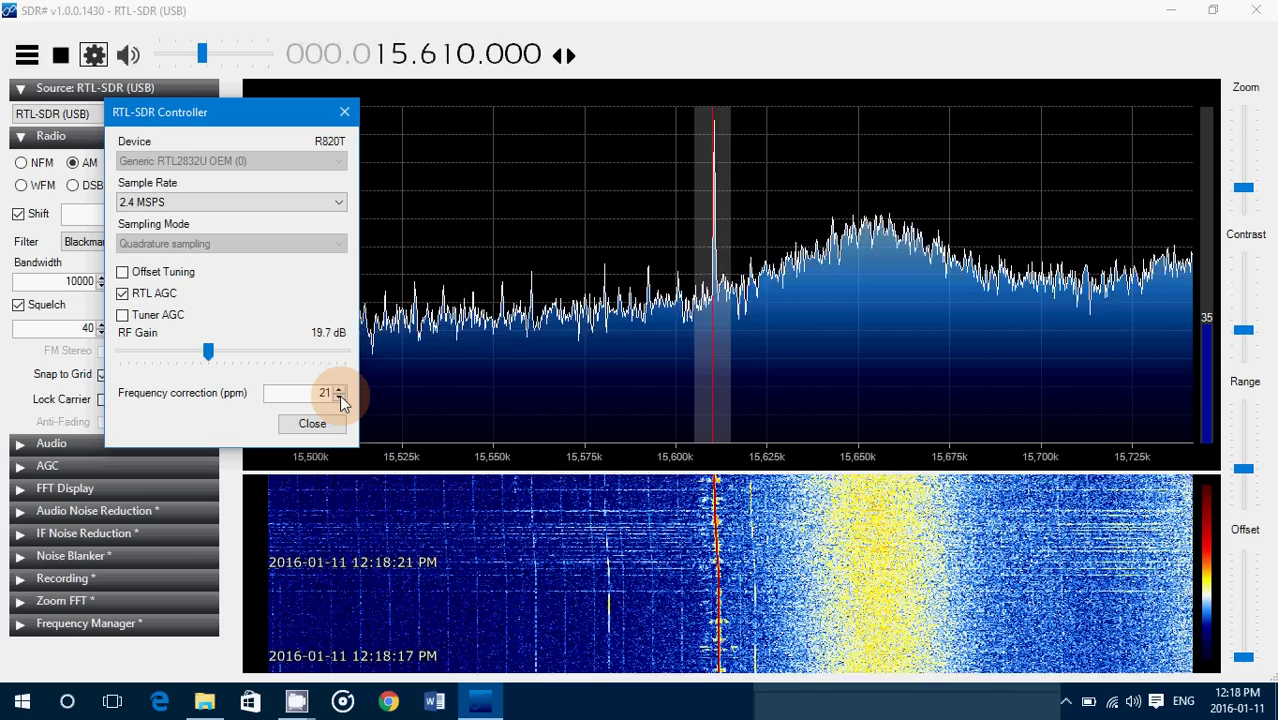
{"action": "left_click", "coordinate": [339, 397]}
{"action": "left_click", "coordinate": [339, 397]}
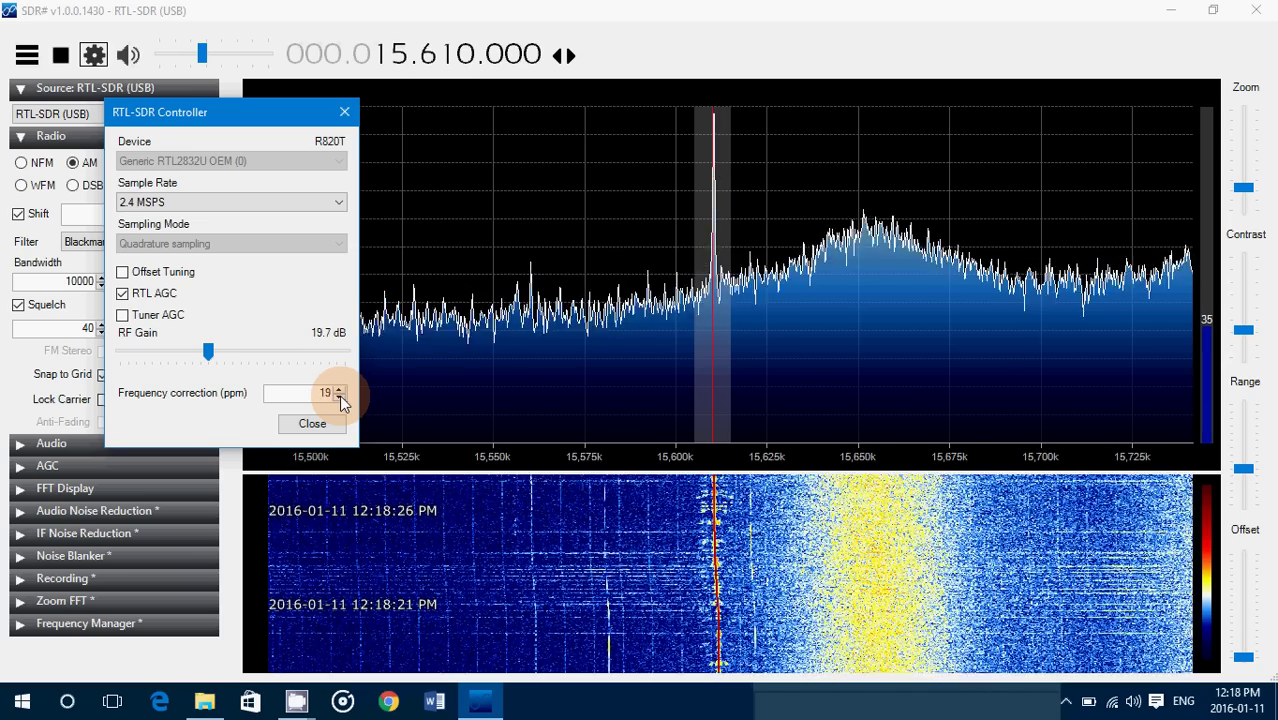
{"action": "left_click", "coordinate": [322, 395]}
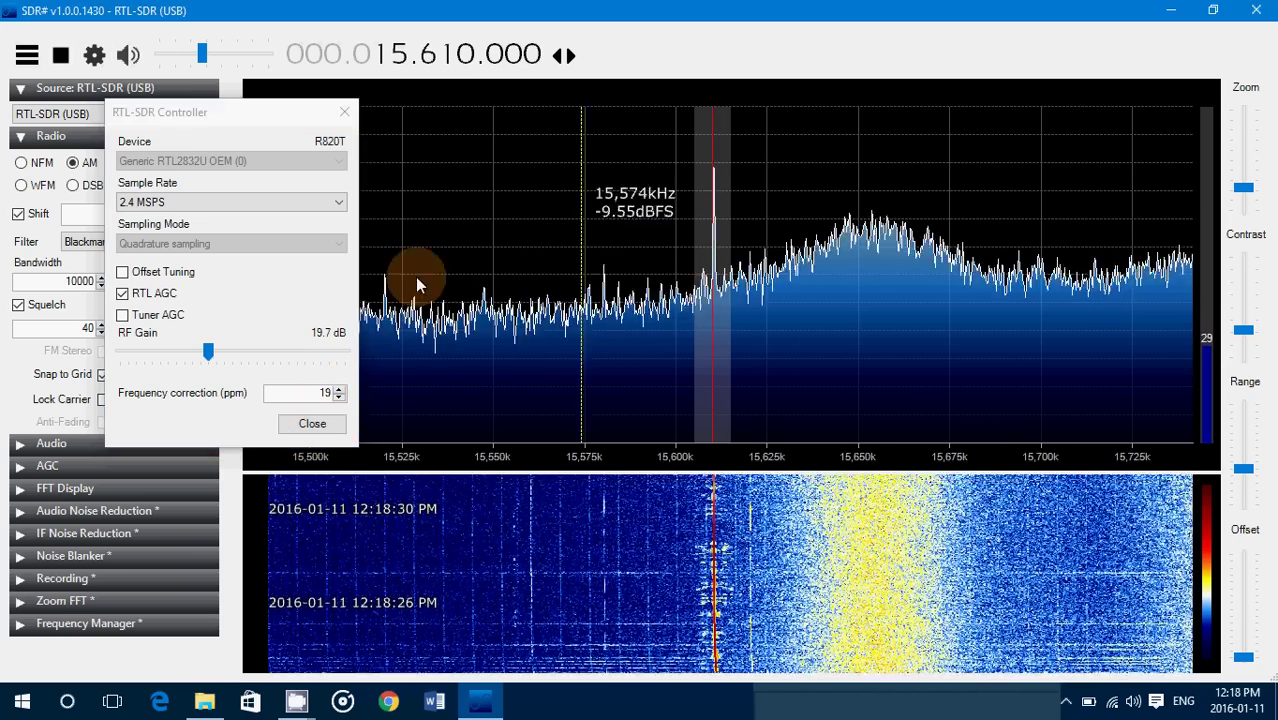
{"action": "left_click", "coordinate": [310, 424]}
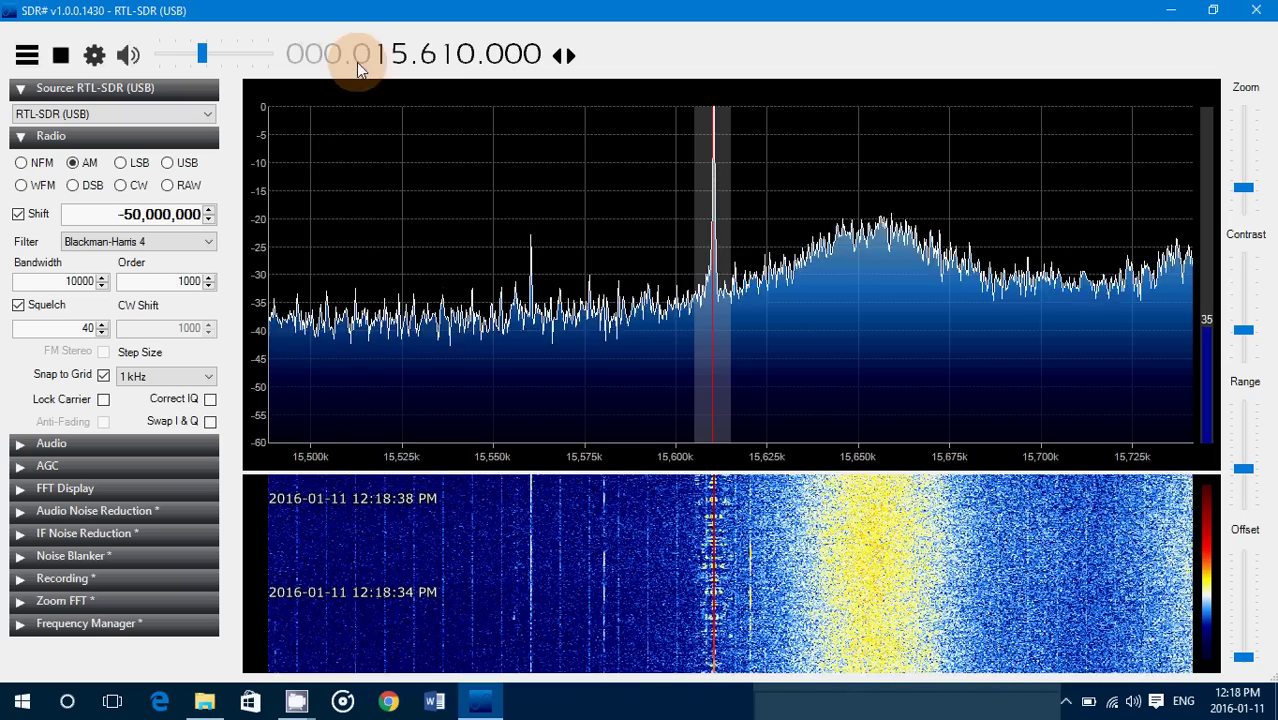
Zero the lower frequency digits and enter 15 MHz on the frequency display
{"action": "scroll", "coordinate": [381, 57], "scroll_direction": "up", "scroll_amount": 1}
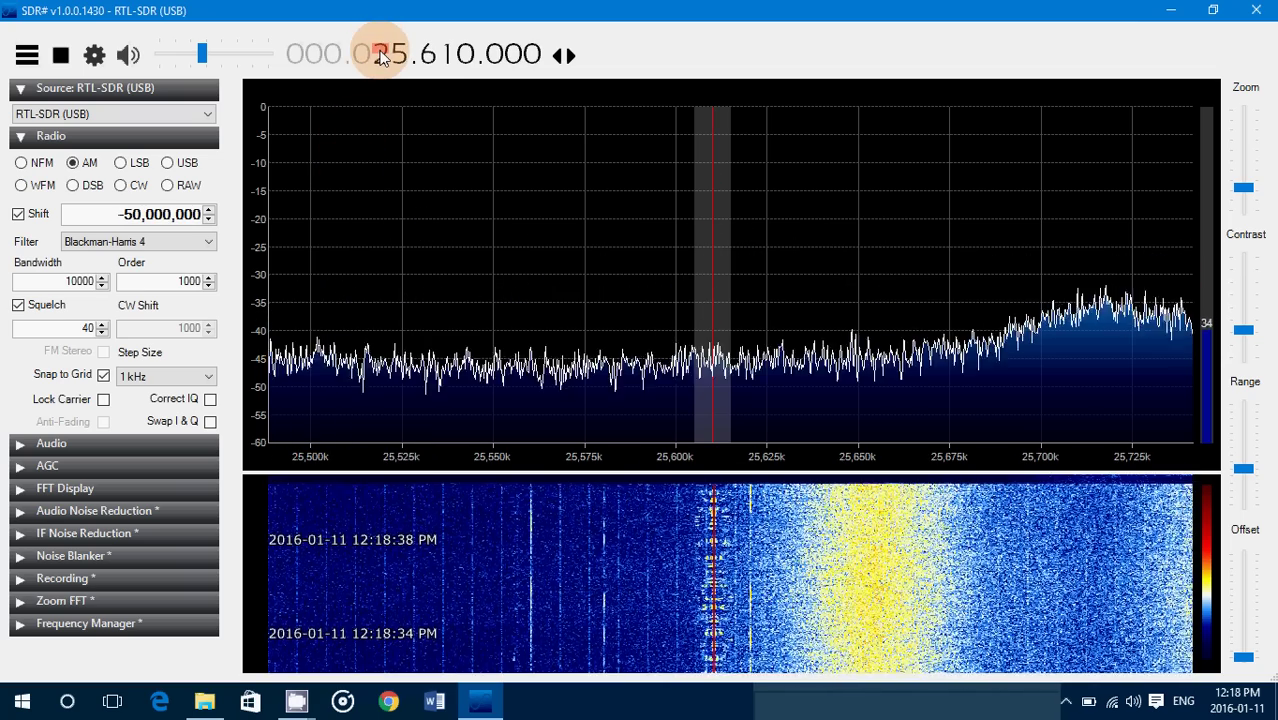
{"action": "right_click", "coordinate": [381, 57]}
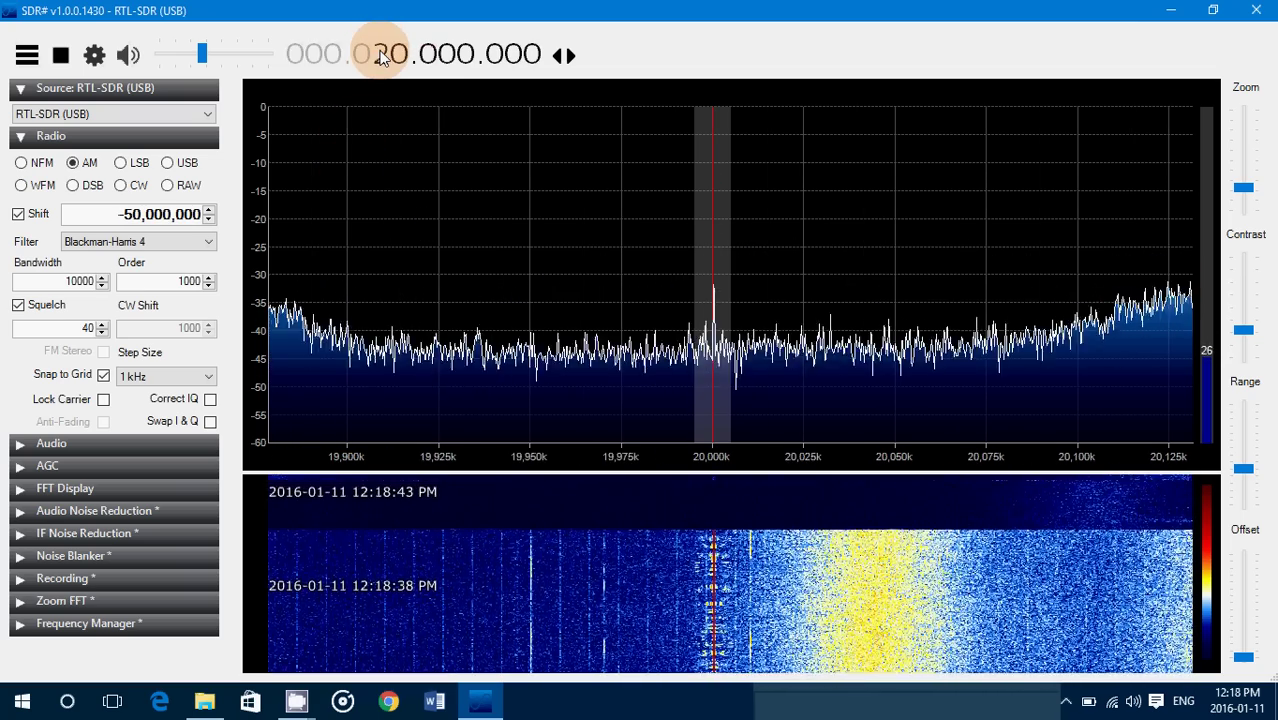
{"action": "scroll", "coordinate": [381, 59], "scroll_direction": "up", "scroll_amount": 1}
{"action": "type", "text": "15000"}
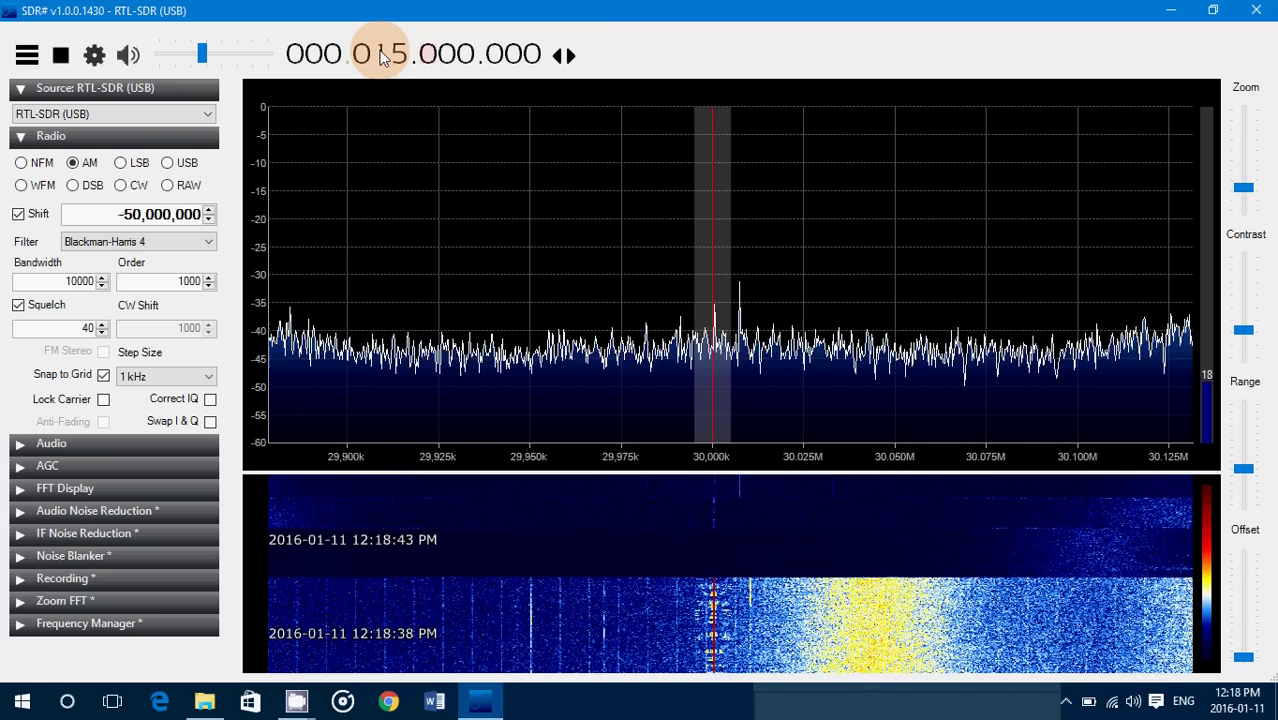
{"action": "key", "text": "Return"}
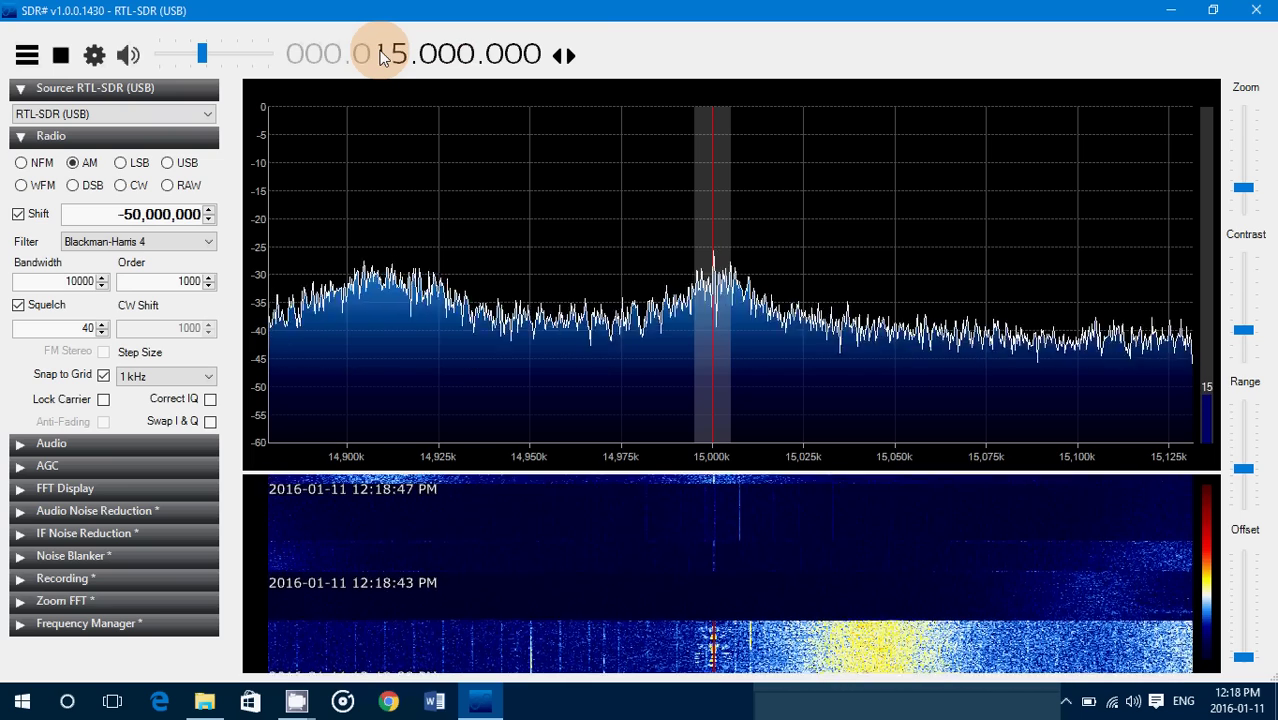
Retune to 7.850.000 and zoom the spectrum to roughly 7,820–7,880 kHz
{"action": "scroll", "coordinate": [401, 61], "scroll_direction": "down", "scroll_amount": 4}
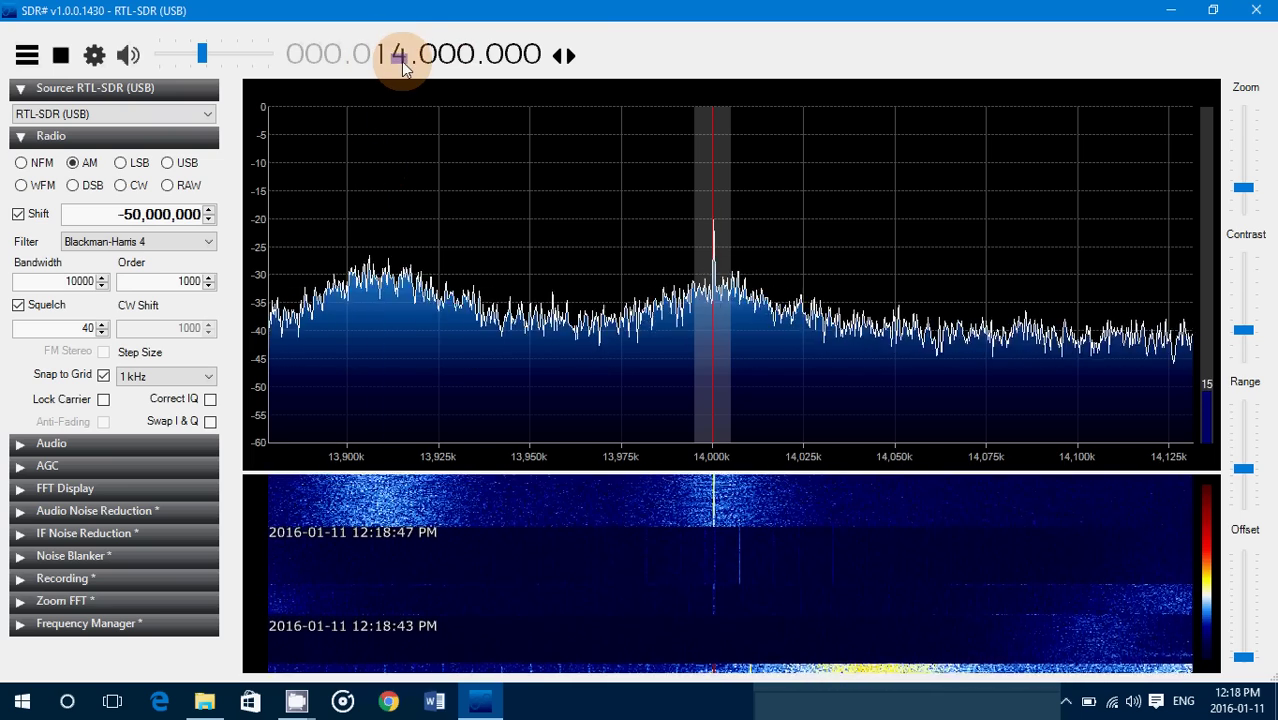
{"action": "scroll", "coordinate": [401, 61], "scroll_direction": "down", "scroll_amount": 1}
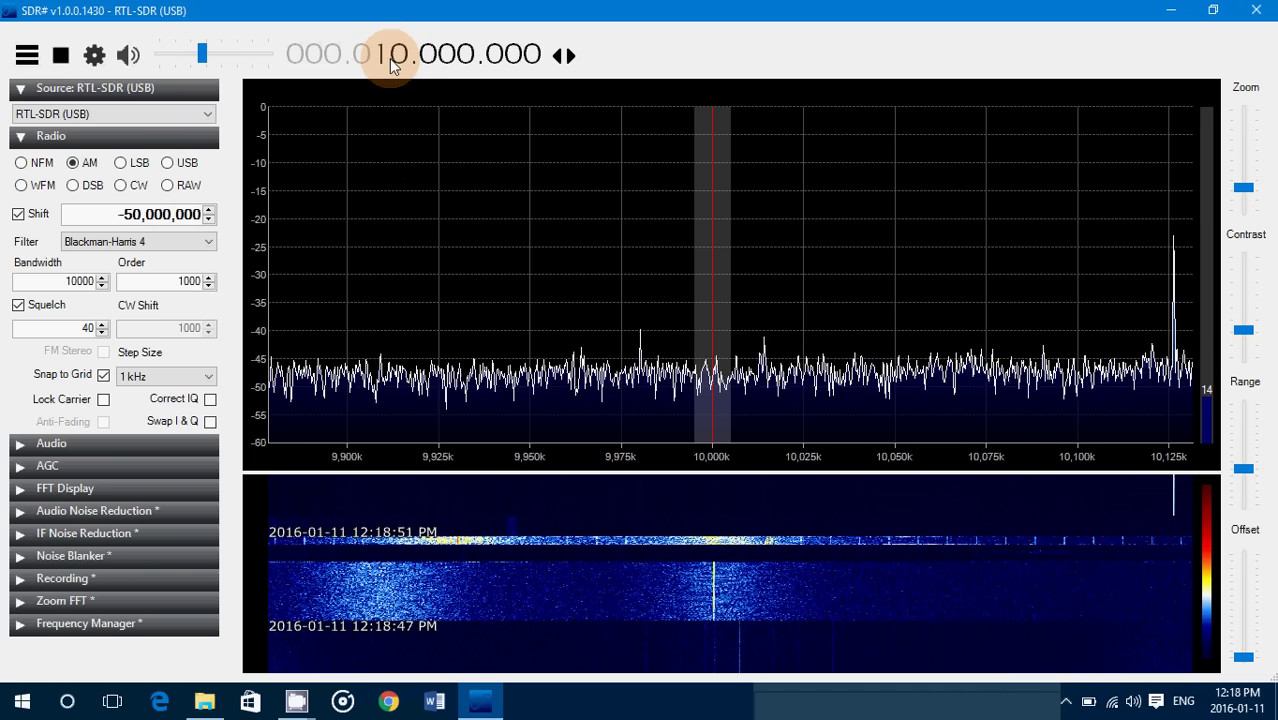
{"action": "scroll", "coordinate": [397, 60], "scroll_direction": "down", "scroll_amount": 1}
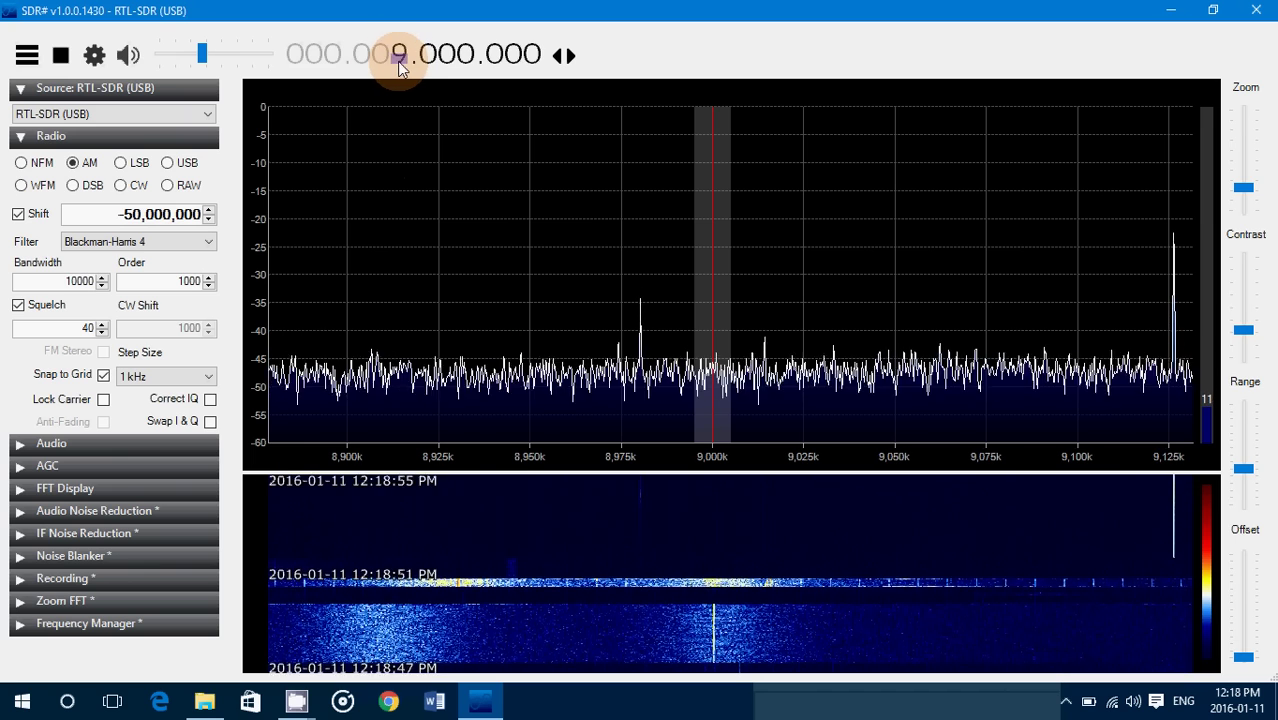
{"action": "type", "text": "785"}
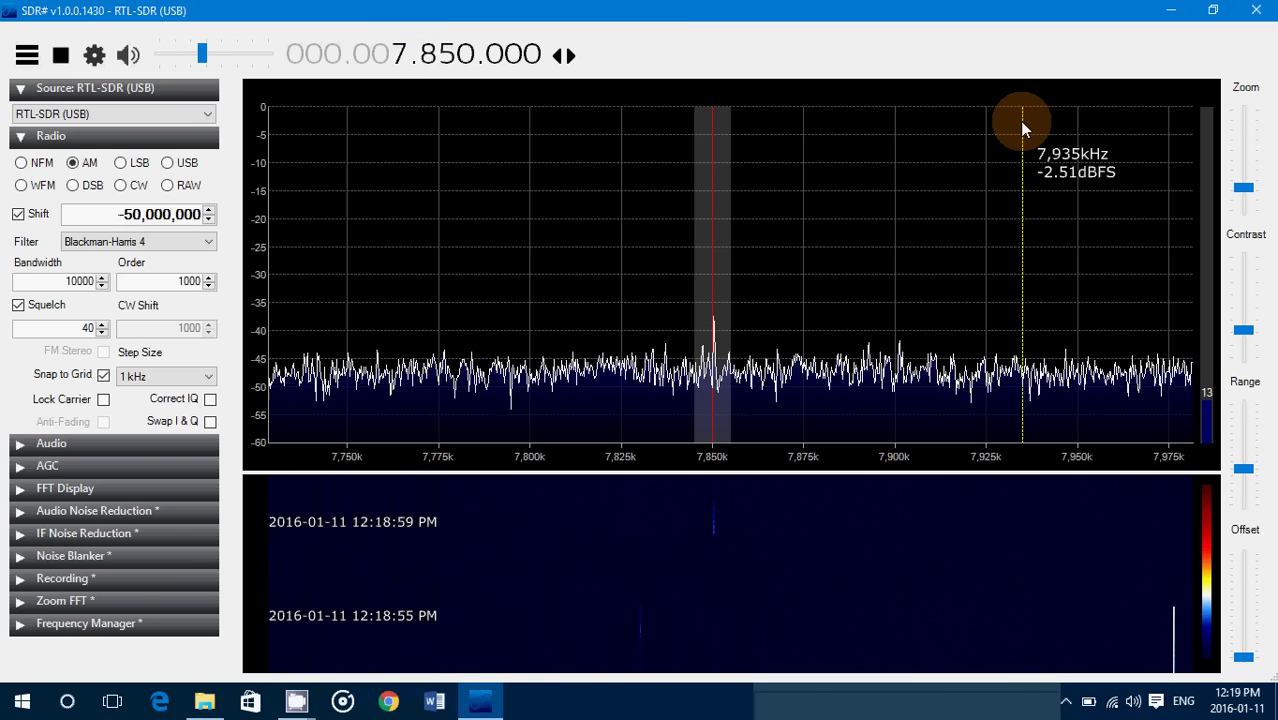
{"action": "left_click_drag", "start_coordinate": [1240, 190], "coordinate": [1244, 174]}
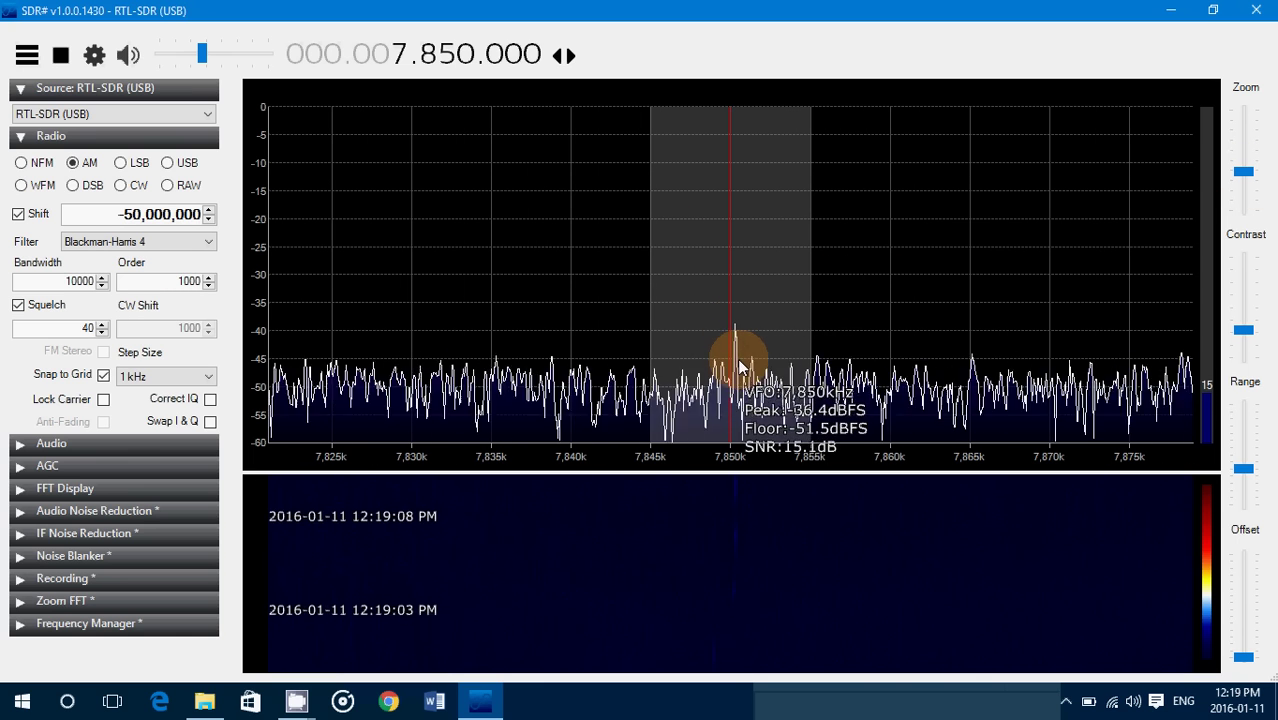
{"action": "left_click", "coordinate": [94, 55]}
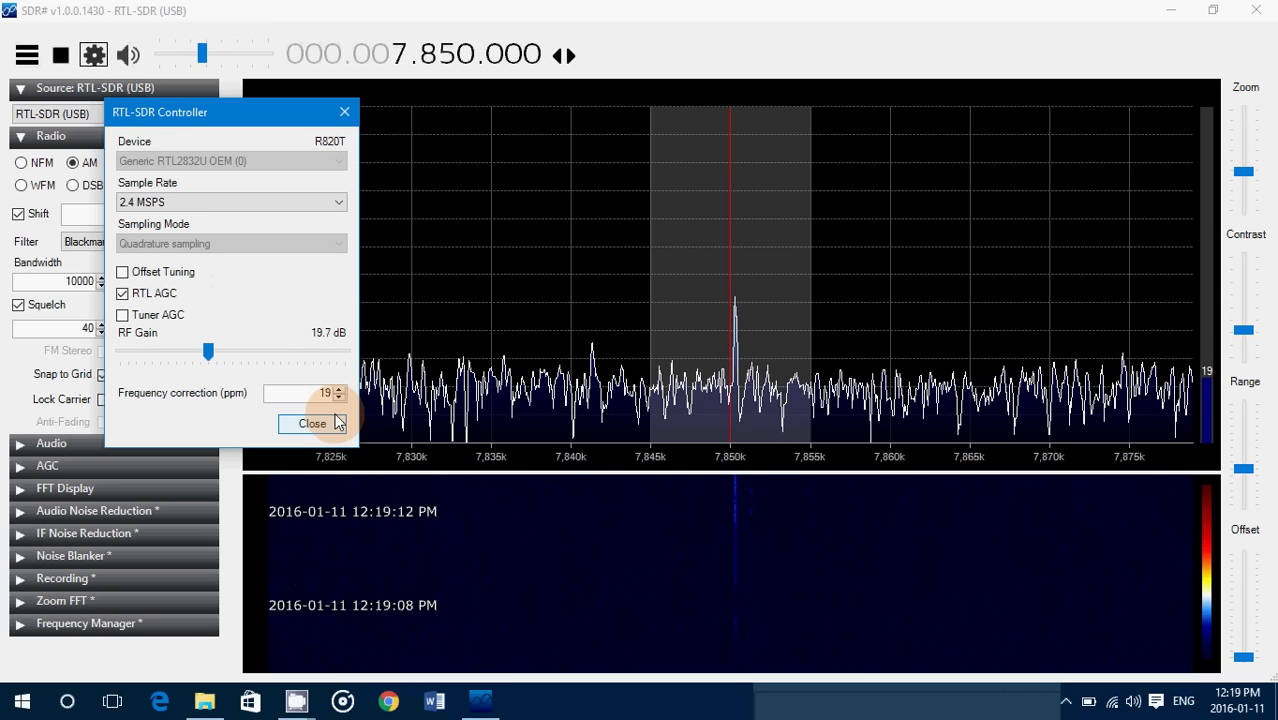
Set frequency correction to 14 ppm and RF gain to 28 dB, then exit SDR#
{"action": "left_click", "coordinate": [339, 398]}
{"action": "left_click", "coordinate": [339, 398]}
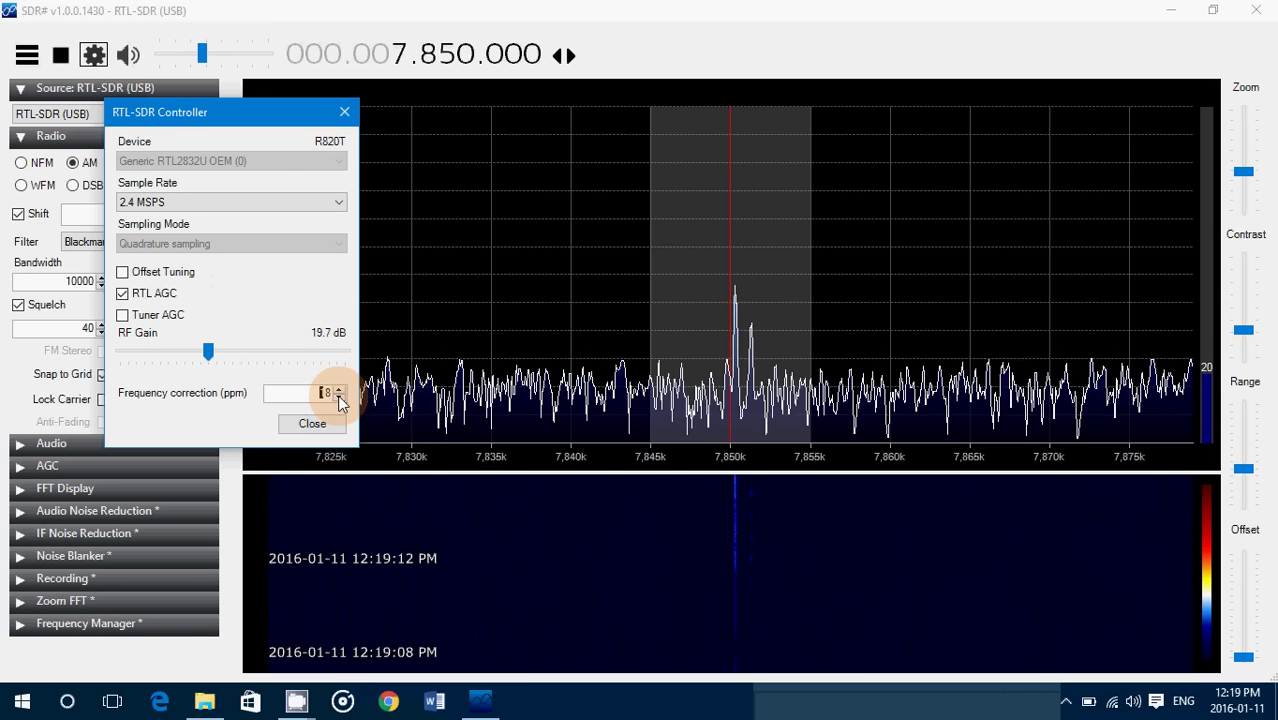
{"action": "left_click", "coordinate": [339, 398]}
{"action": "left_click", "coordinate": [339, 398]}
{"action": "left_click", "coordinate": [339, 398]}
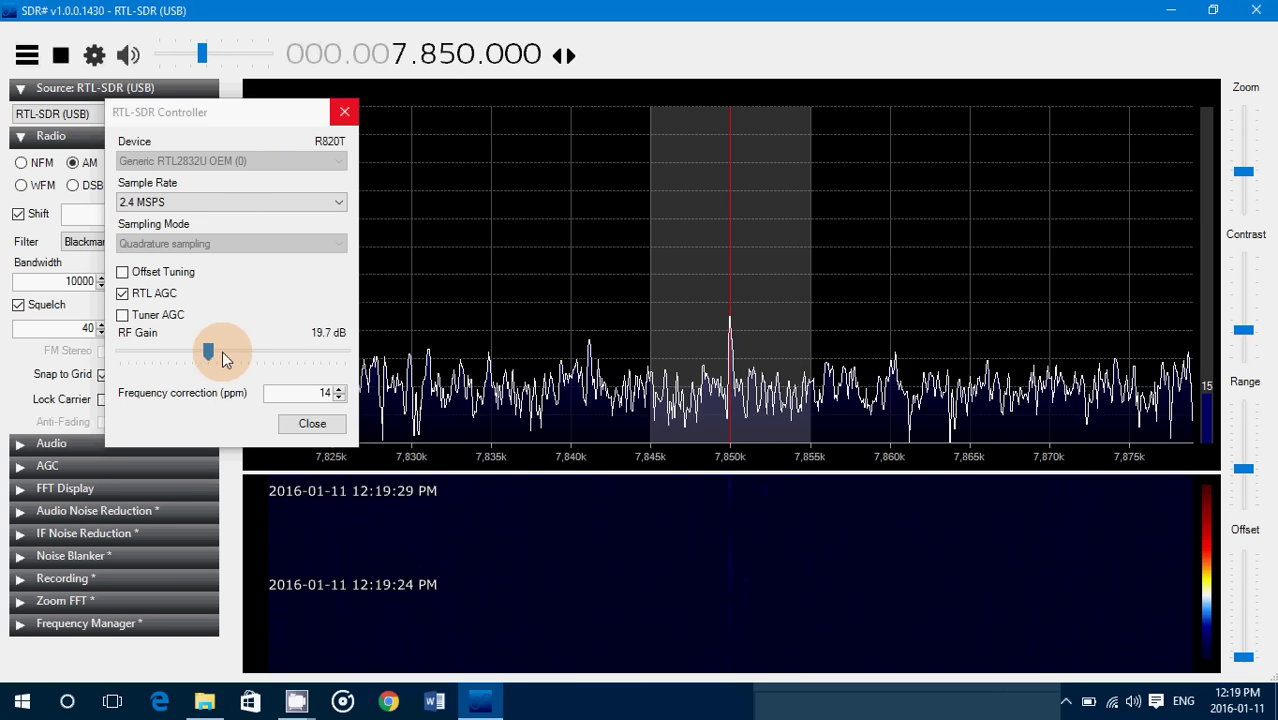
{"action": "left_click_drag", "start_coordinate": [206, 349], "coordinate": [240, 351]}
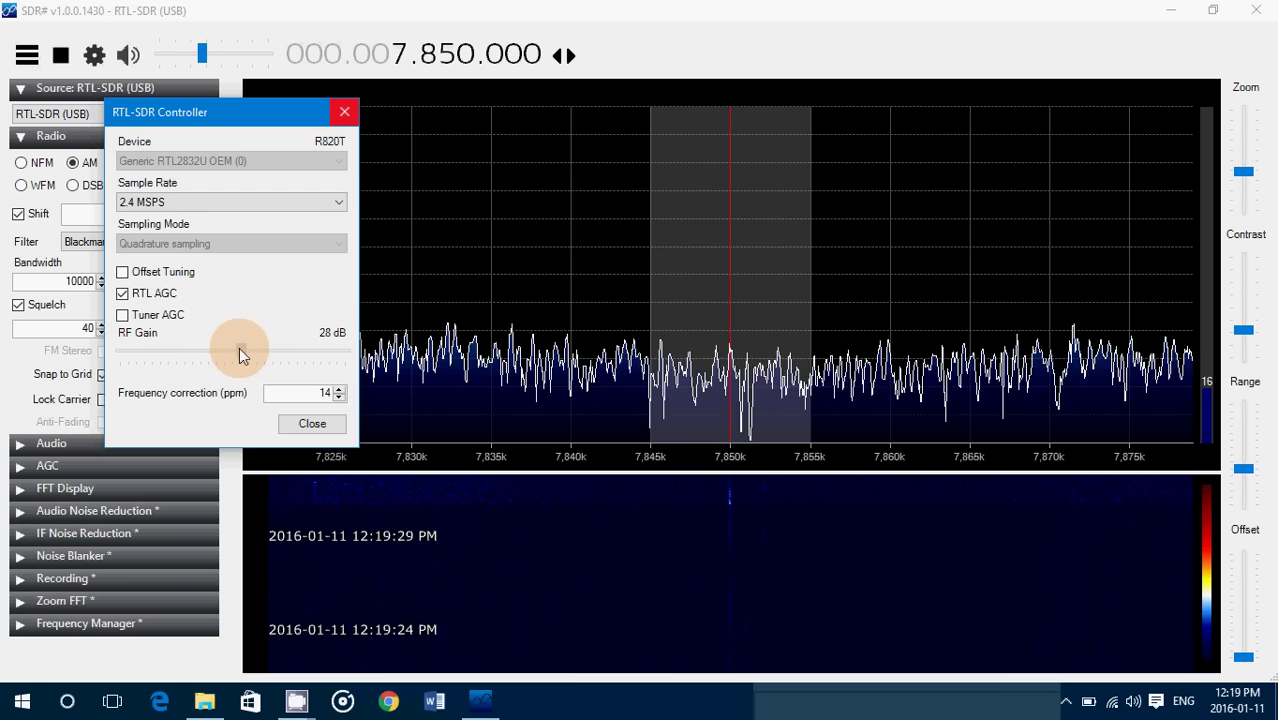
{"action": "left_click", "coordinate": [313, 423]}
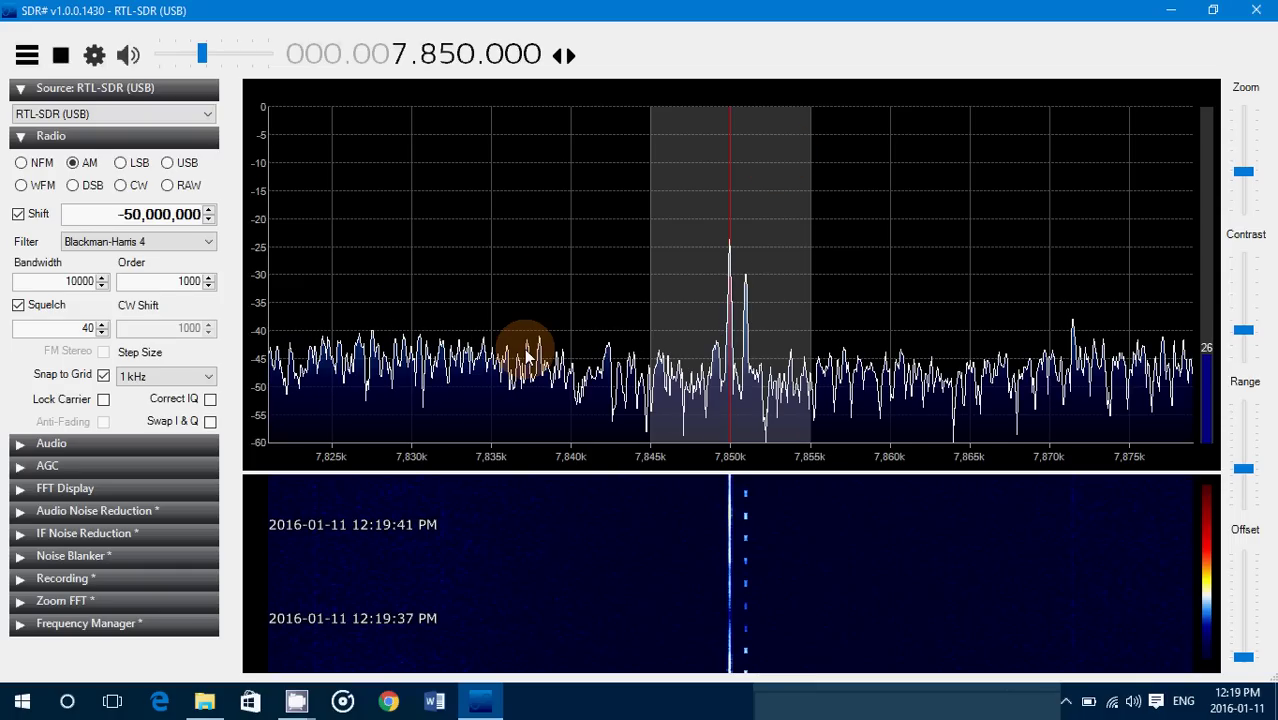
{"action": "key", "text": "alt+F4"}
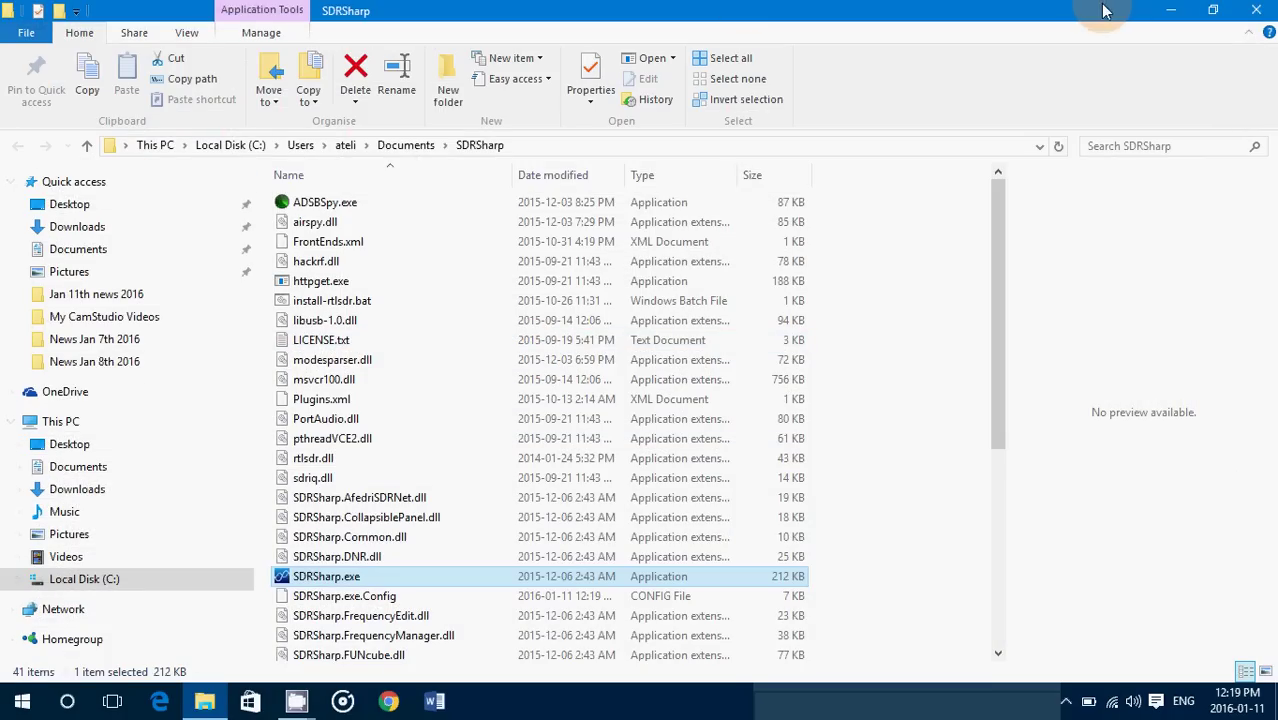
Close File Explorer and launch HDSDR from a Windows search for 'hdsdr'
{"action": "left_click", "coordinate": [1256, 12]}
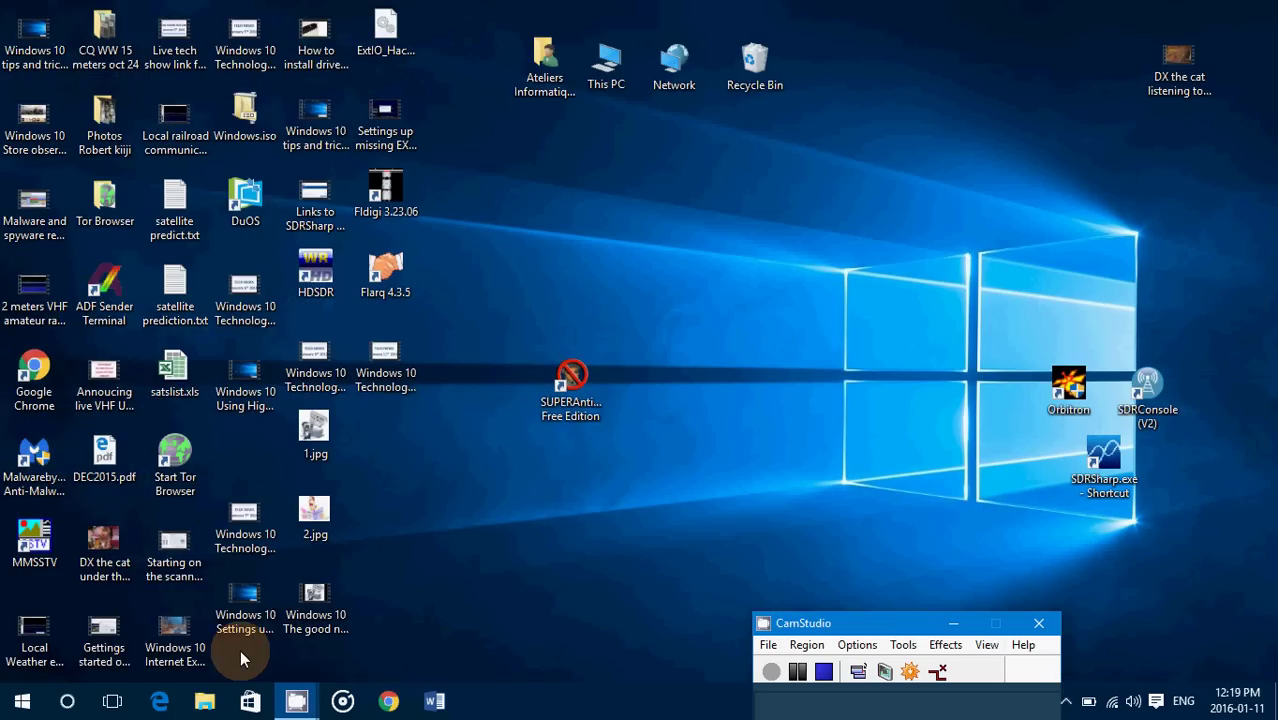
{"action": "left_click", "coordinate": [67, 701]}
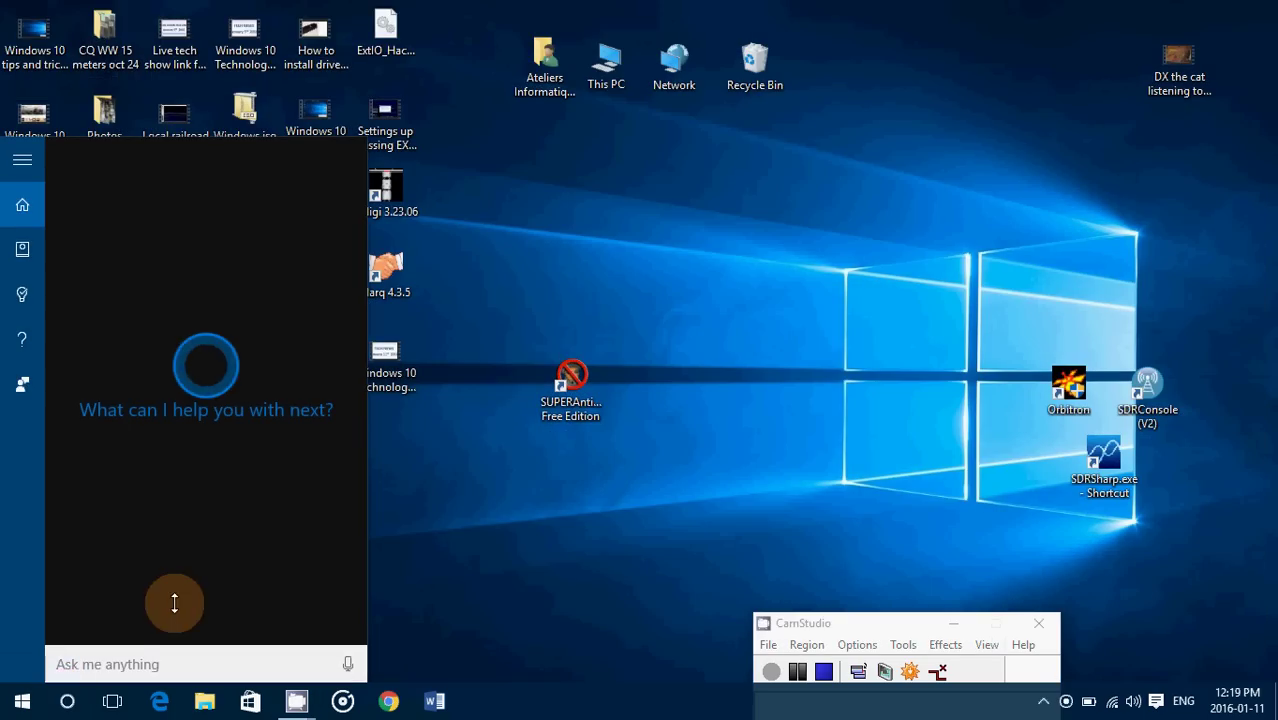
{"action": "type", "text": "hdsdr"}
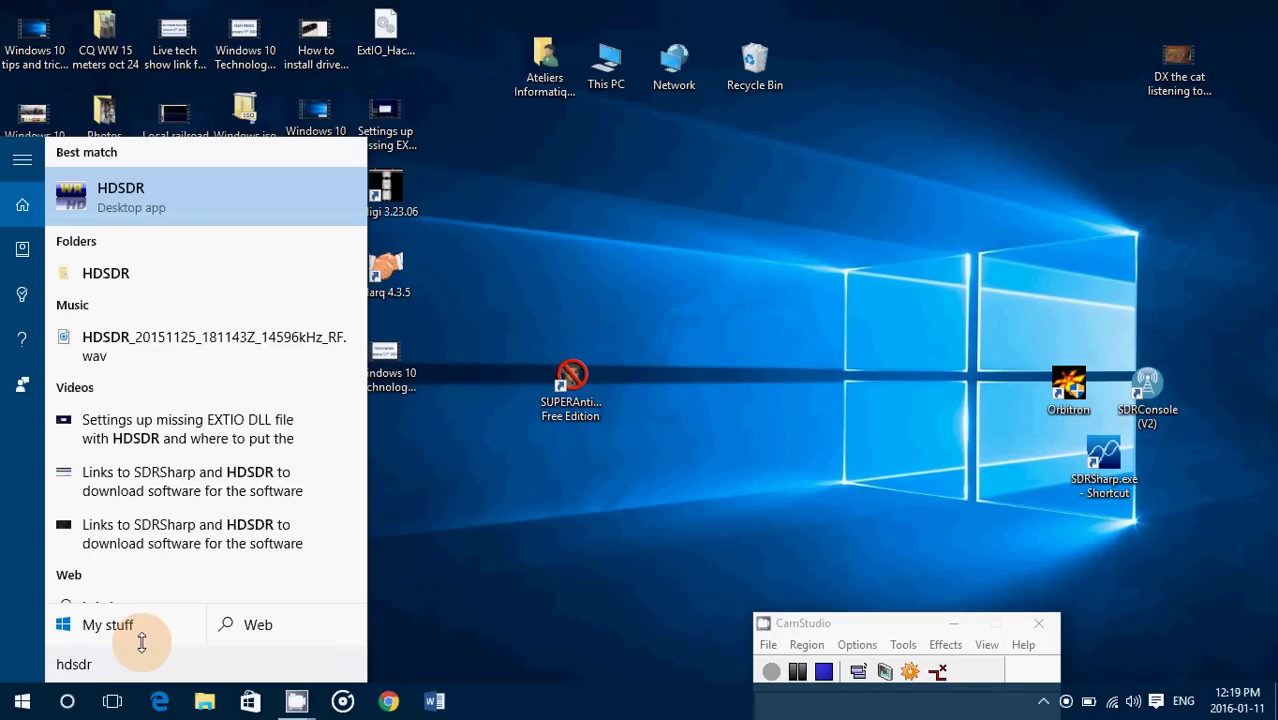
{"action": "left_click", "coordinate": [193, 213]}
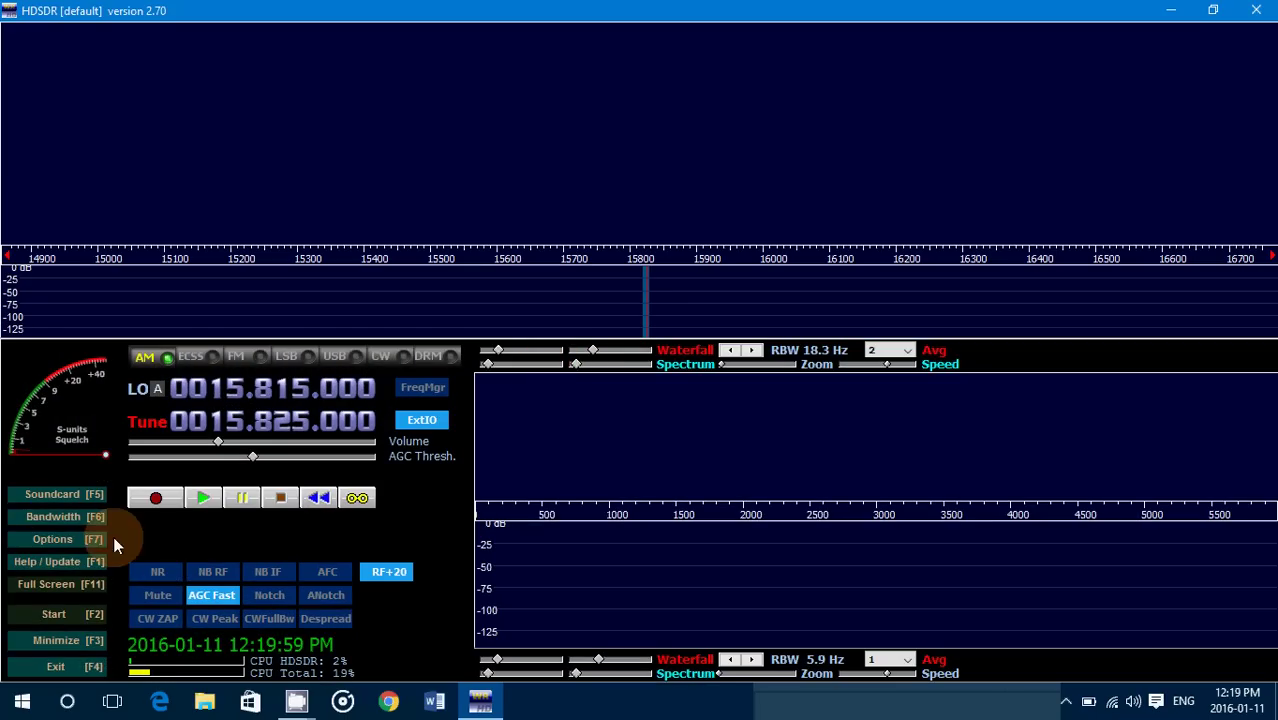
Configure the RF front-end as SDR hardware on a Down/Up-Converter with 50000000 Hz LO
{"action": "left_click", "coordinate": [46, 544]}
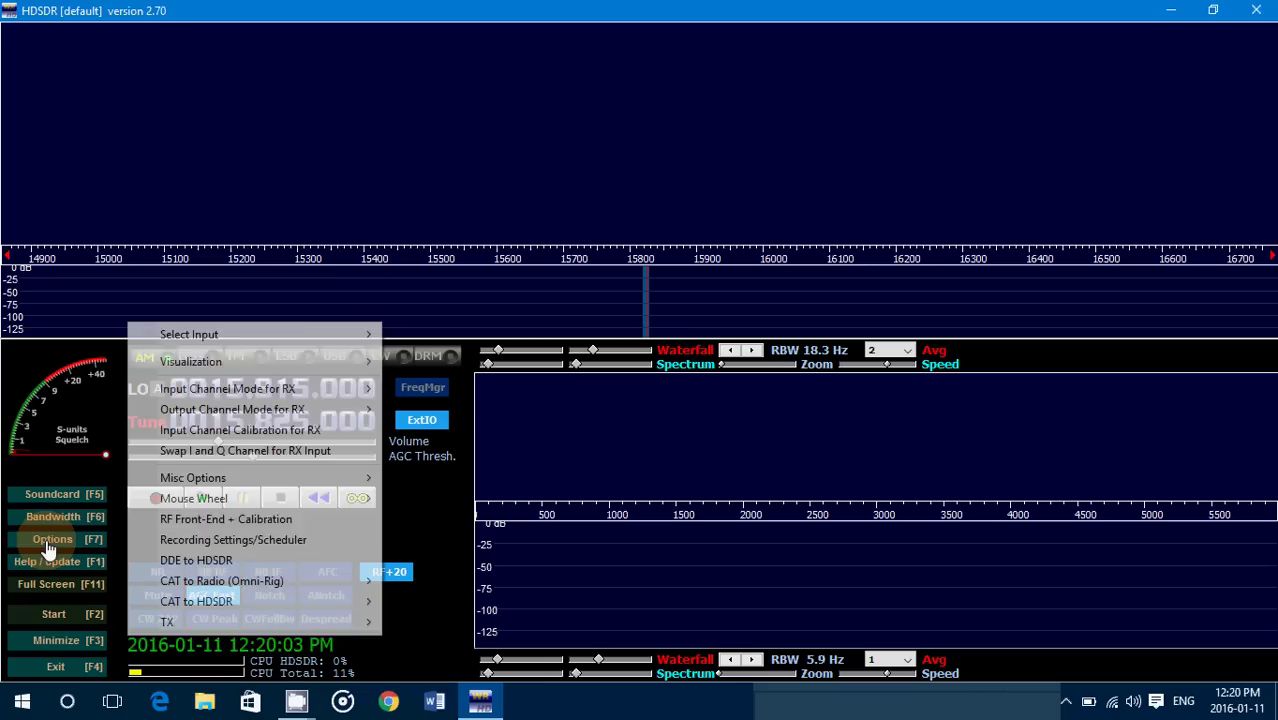
{"action": "left_click", "coordinate": [233, 524]}
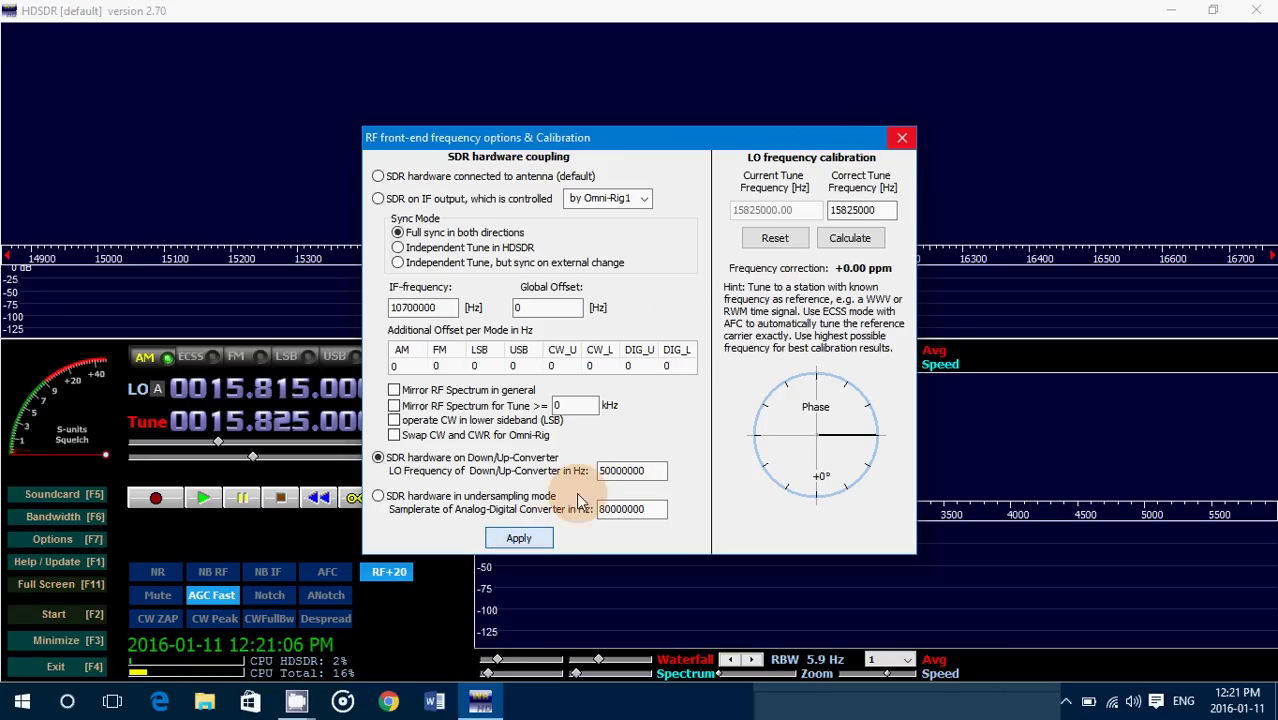
{"action": "left_click", "coordinate": [902, 140]}
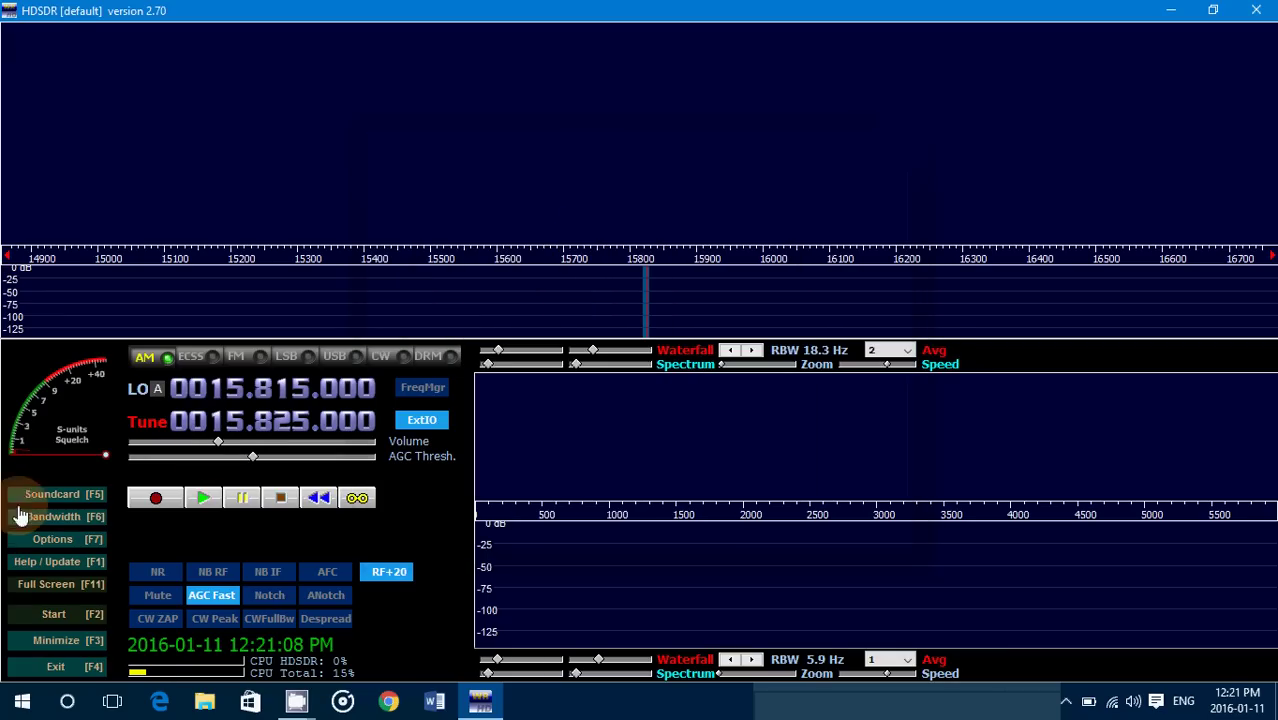
Start HDSDR reception and zoom the spectrum to 15800–15850 kHz around the 15825 kHz station
{"action": "left_click", "coordinate": [54, 616]}
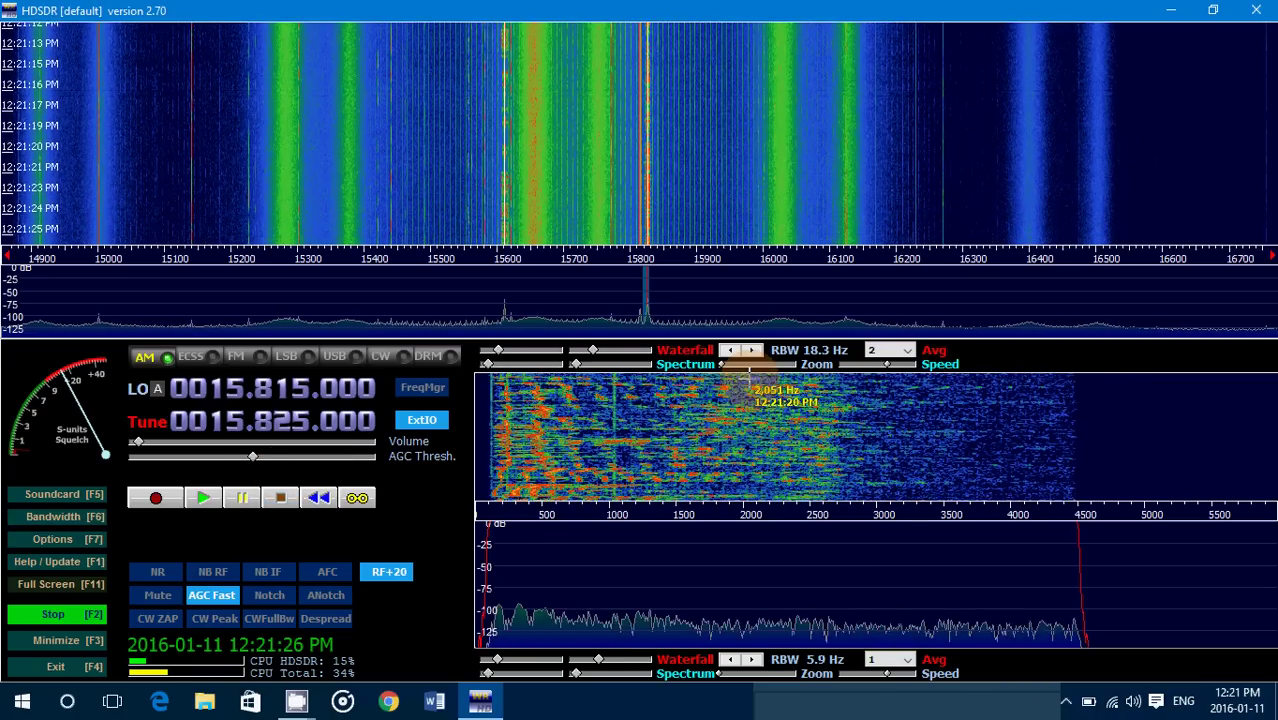
{"action": "left_click", "coordinate": [768, 366]}
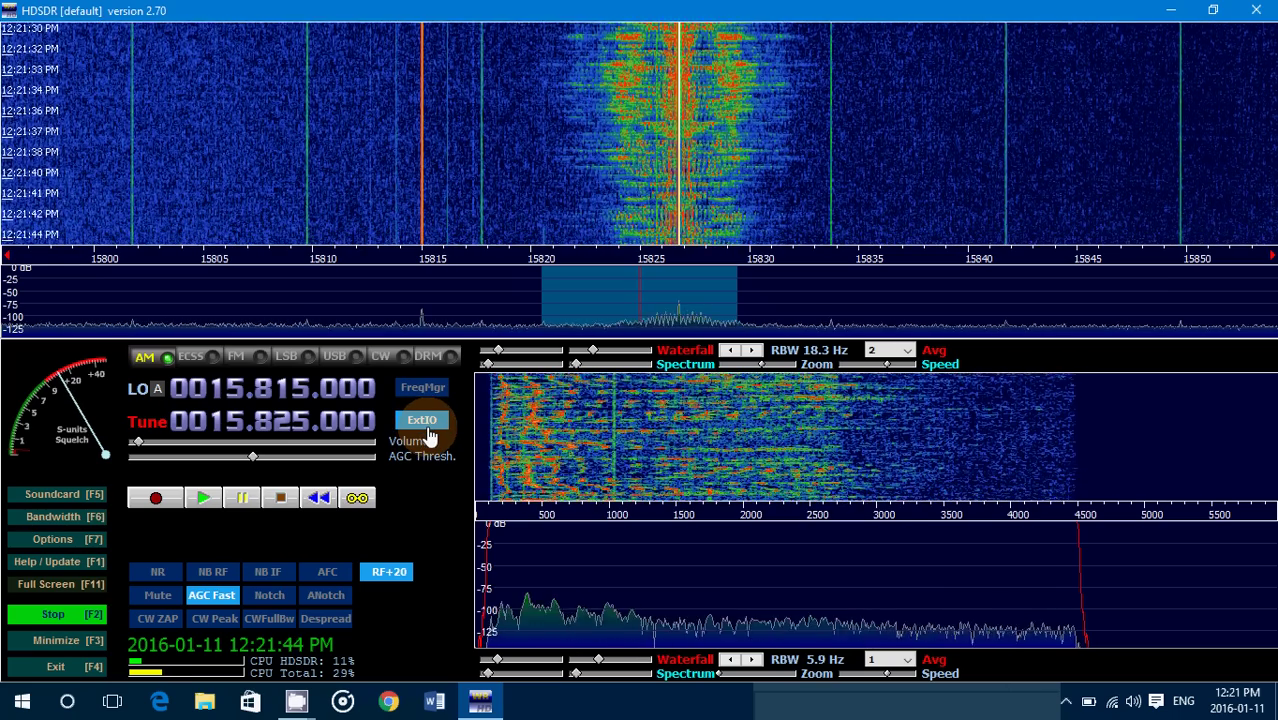
Lower the RTL tuner's ppm correction from 41 so the carrier sits on 15825 kHz
{"action": "left_click", "coordinate": [424, 432]}
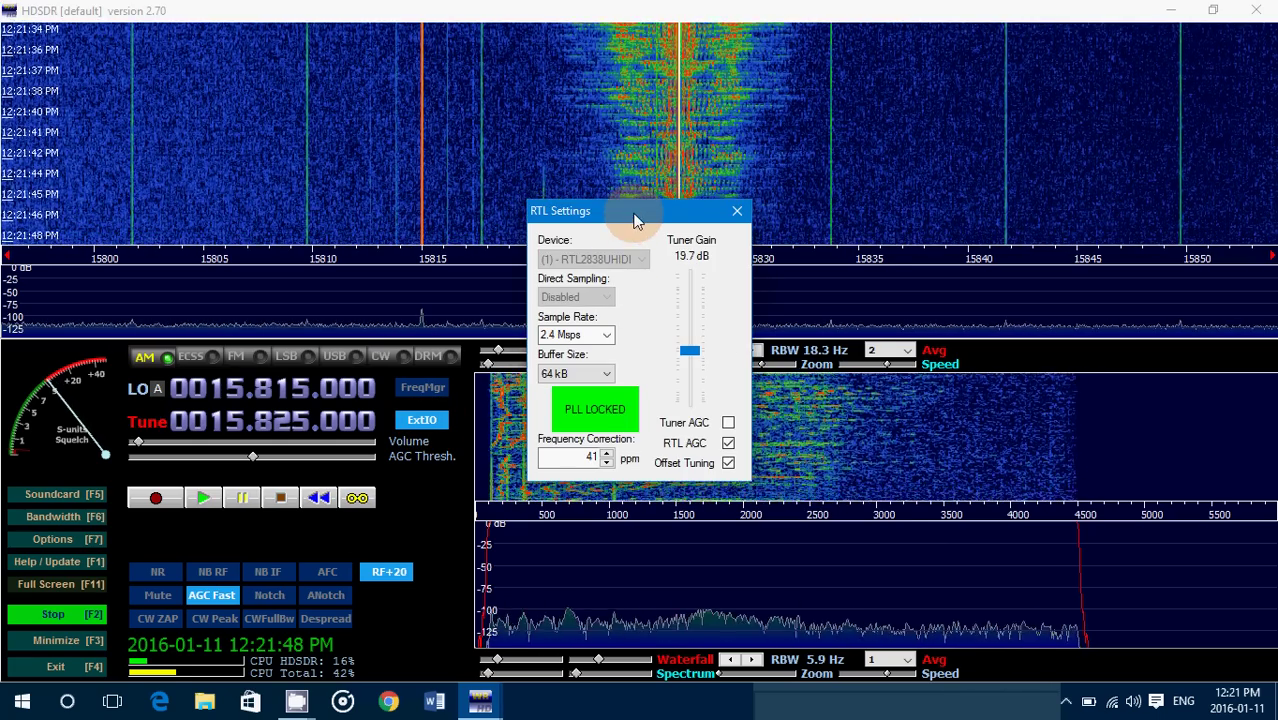
{"action": "left_click_drag", "start_coordinate": [622, 212], "coordinate": [1008, 238]}
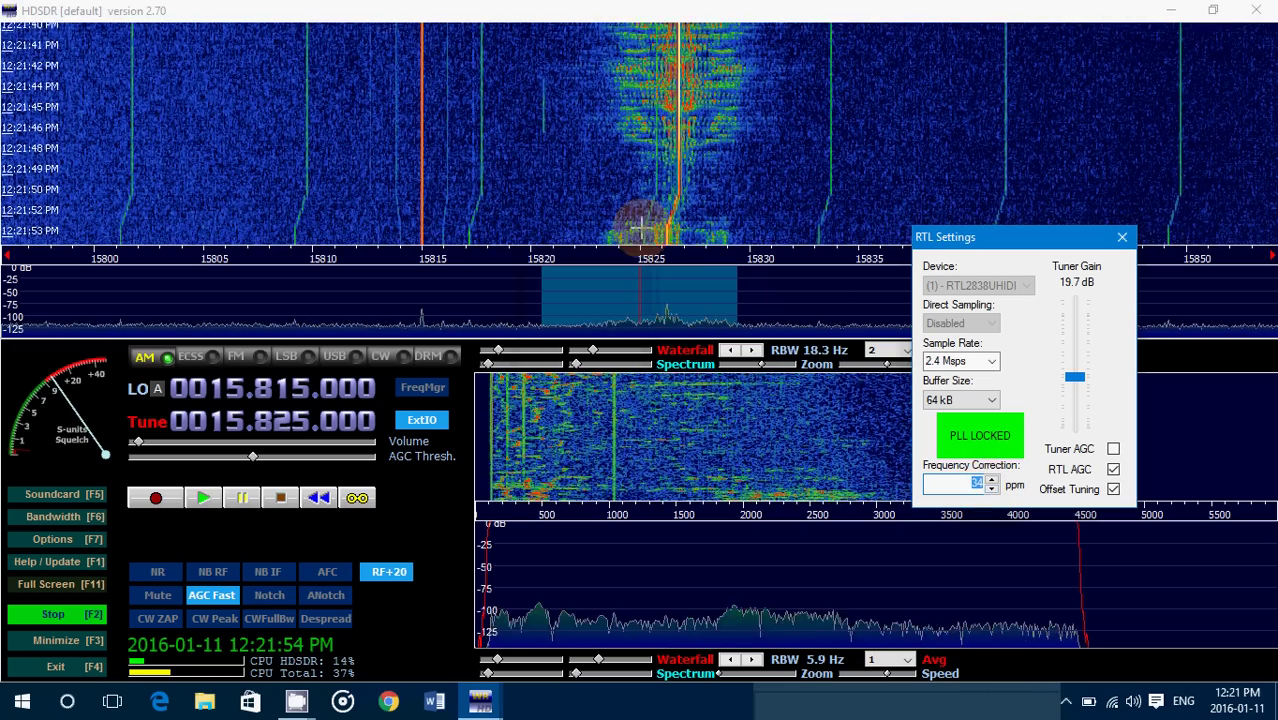
{"action": "left_click", "coordinate": [991, 490]}
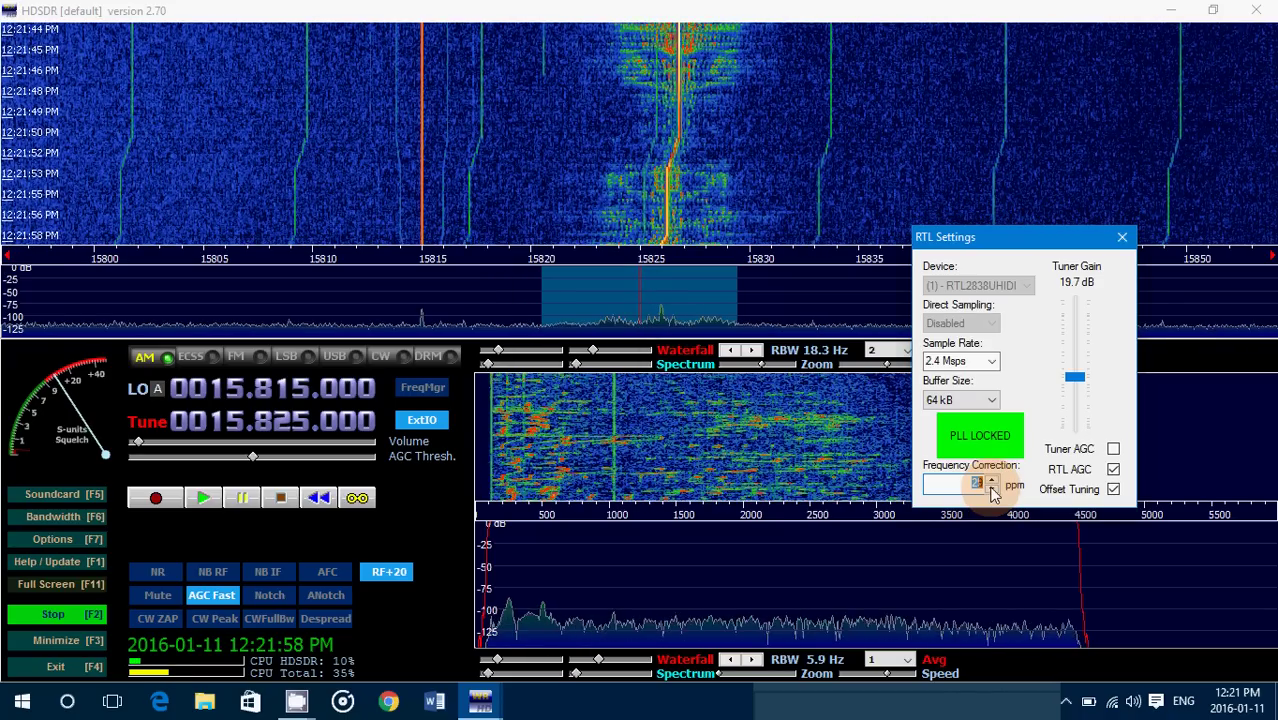
{"action": "left_click", "coordinate": [991, 490]}
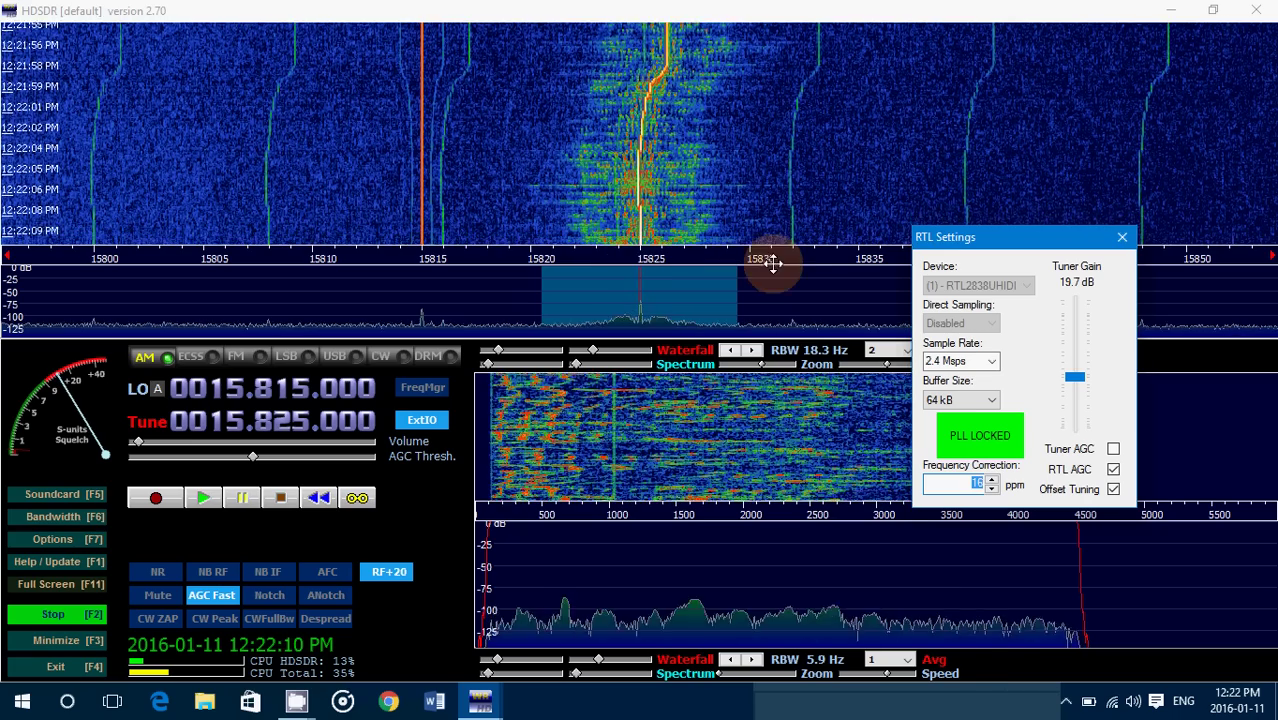
{"action": "left_click", "coordinate": [1120, 237]}
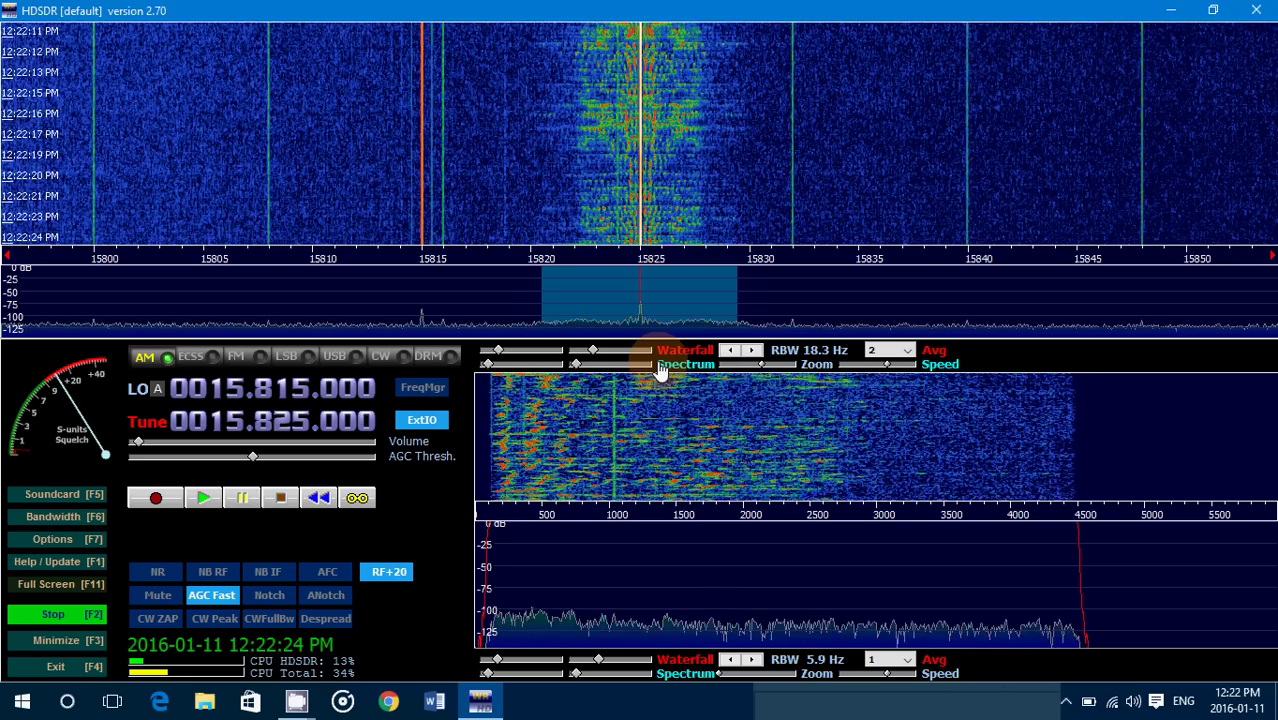
Tune HDSDR to 7.850 MHz, raise RF gain to +37, then retune to 15.000 MHz
{"action": "type", "text": "7850"}
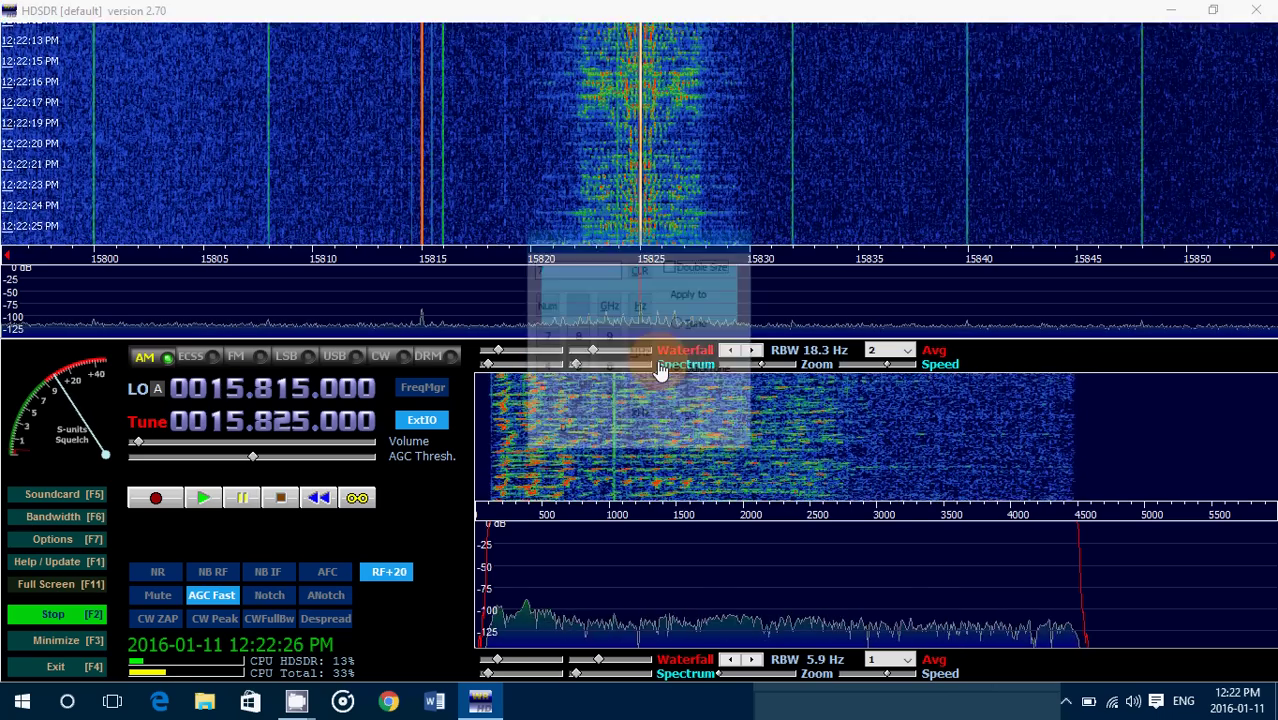
{"action": "key", "text": "Return"}
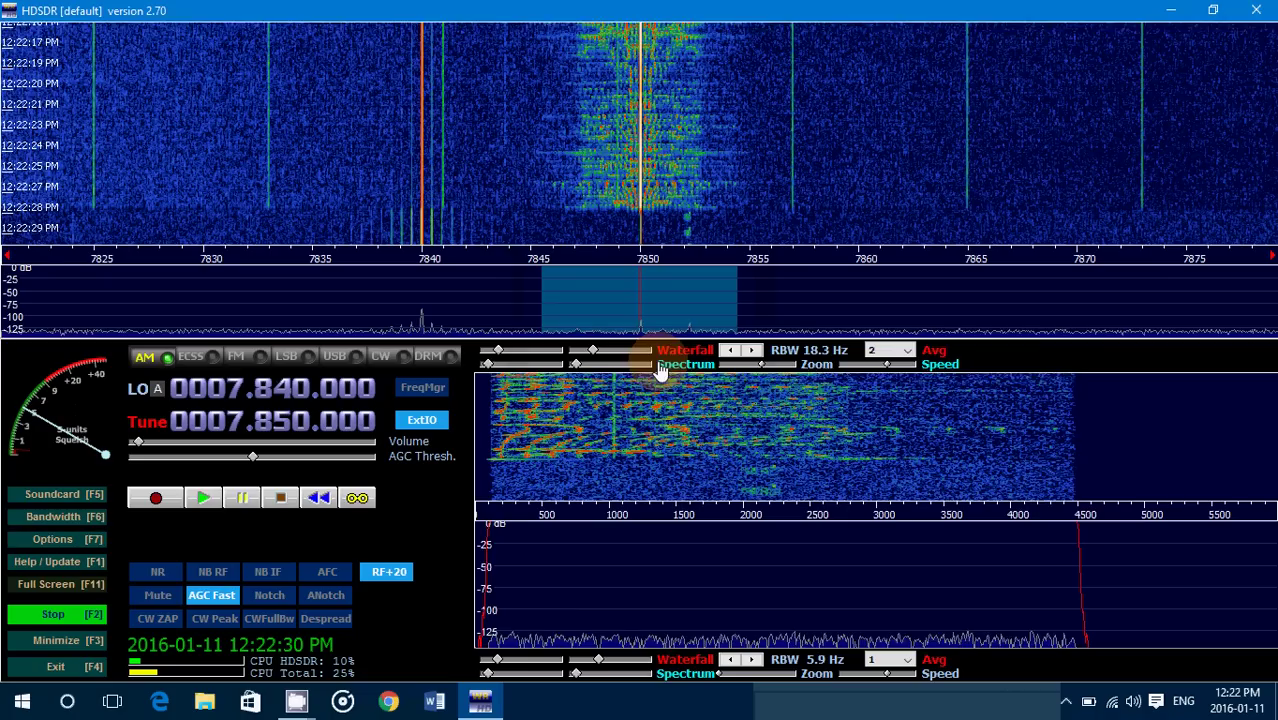
{"action": "left_click_drag", "start_coordinate": [400, 590], "coordinate": [359, 580]}
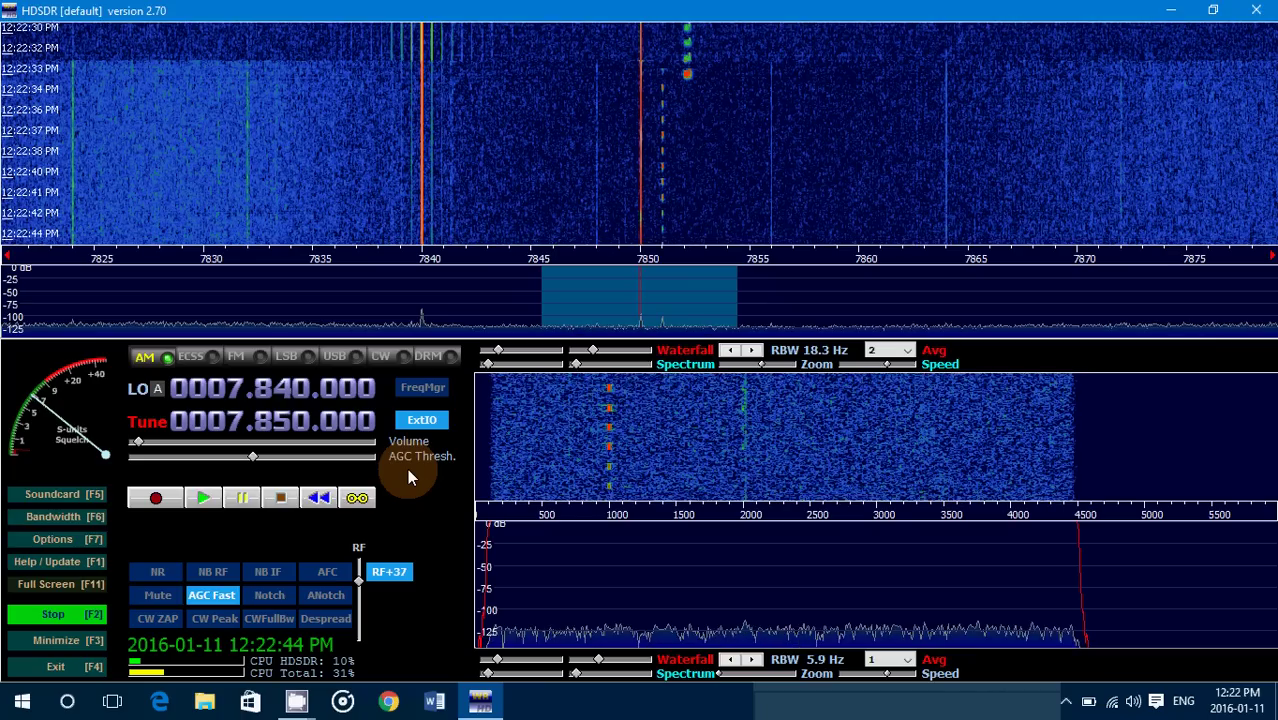
{"action": "type", "text": "5000"}
{"action": "key", "text": "Return"}
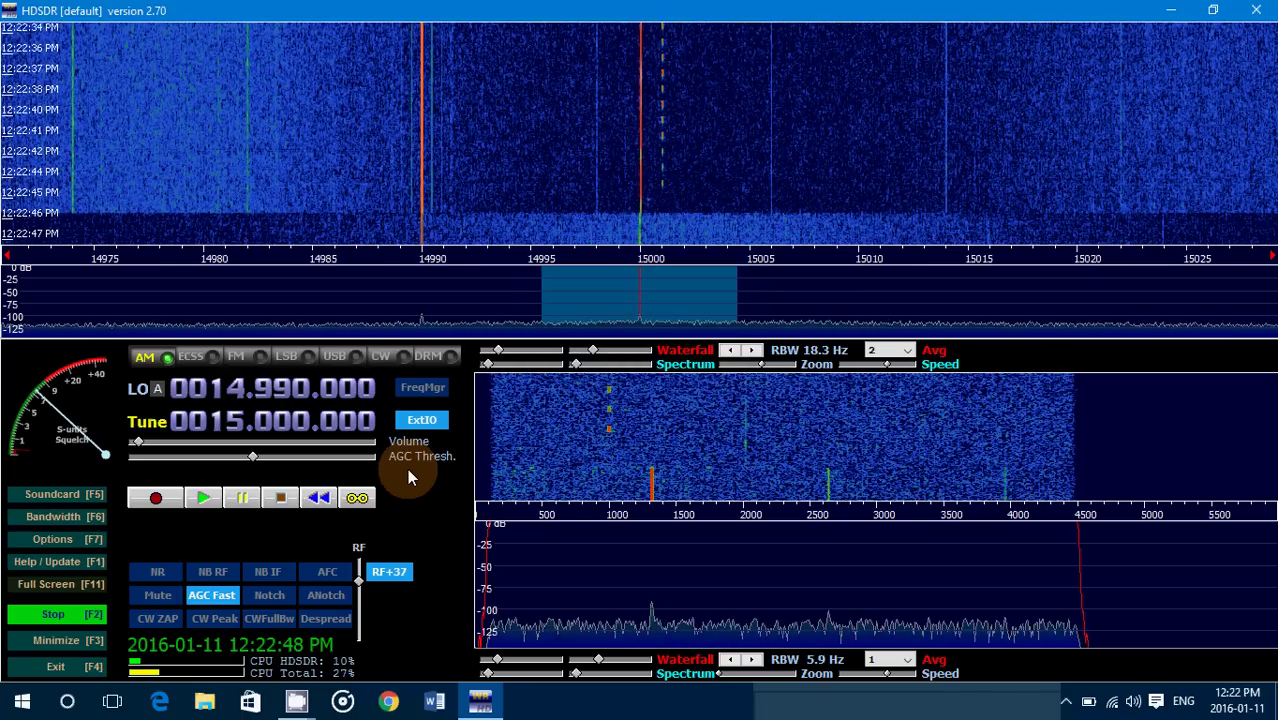
Retune HDSDR to 20.000 MHz and bring the RF gain up to +43
{"action": "type", "text": "2000"}
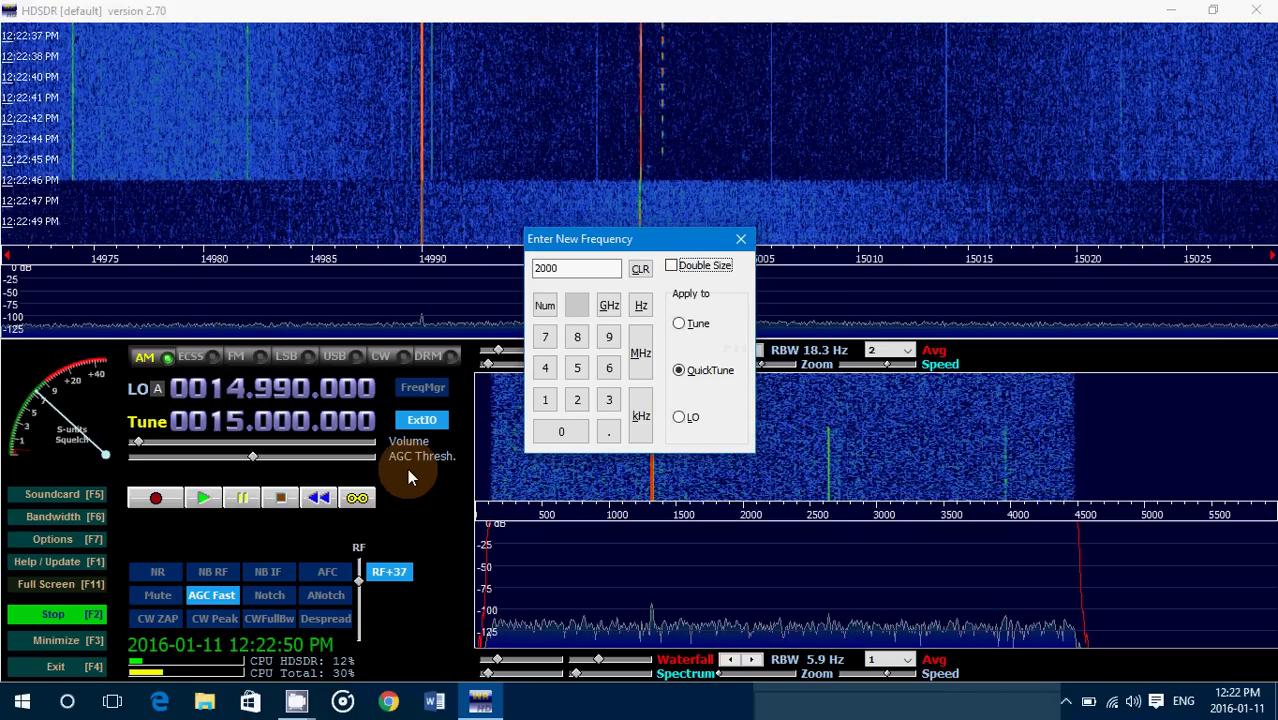
{"action": "type", "text": "0"}
{"action": "key", "text": "Return"}
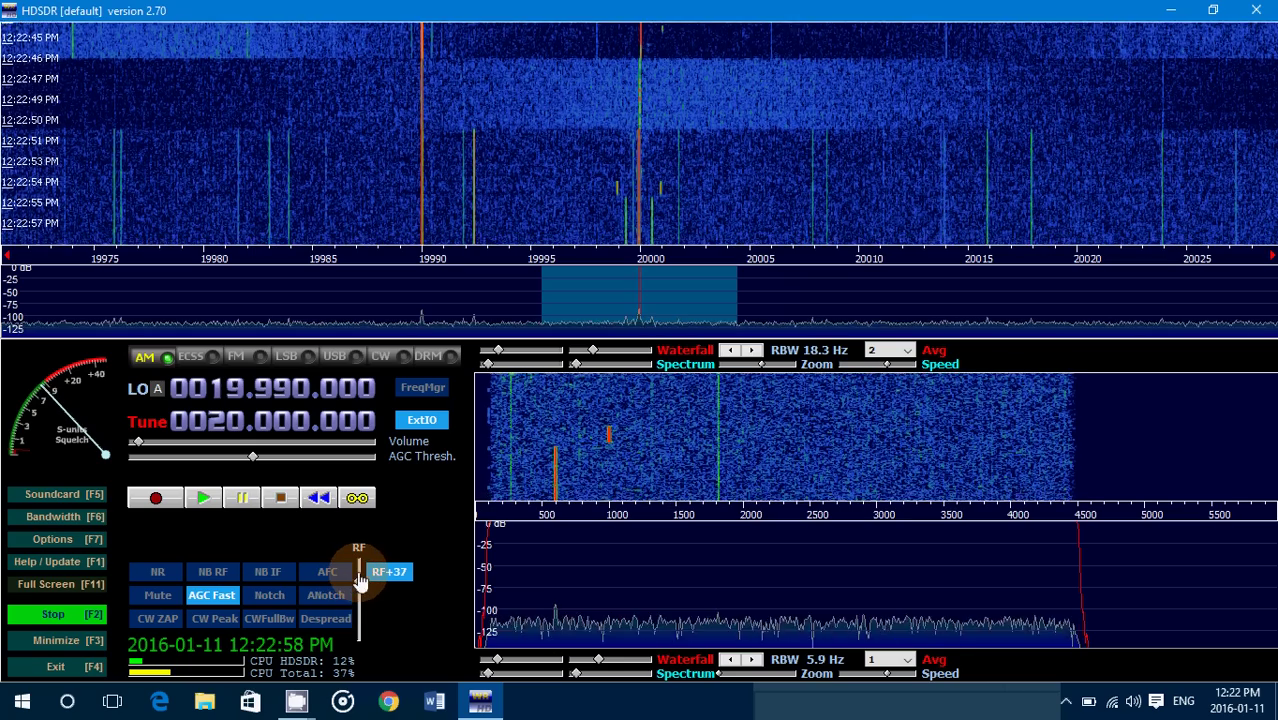
{"action": "scroll", "coordinate": [360, 580], "scroll_direction": "up", "scroll_amount": 2}
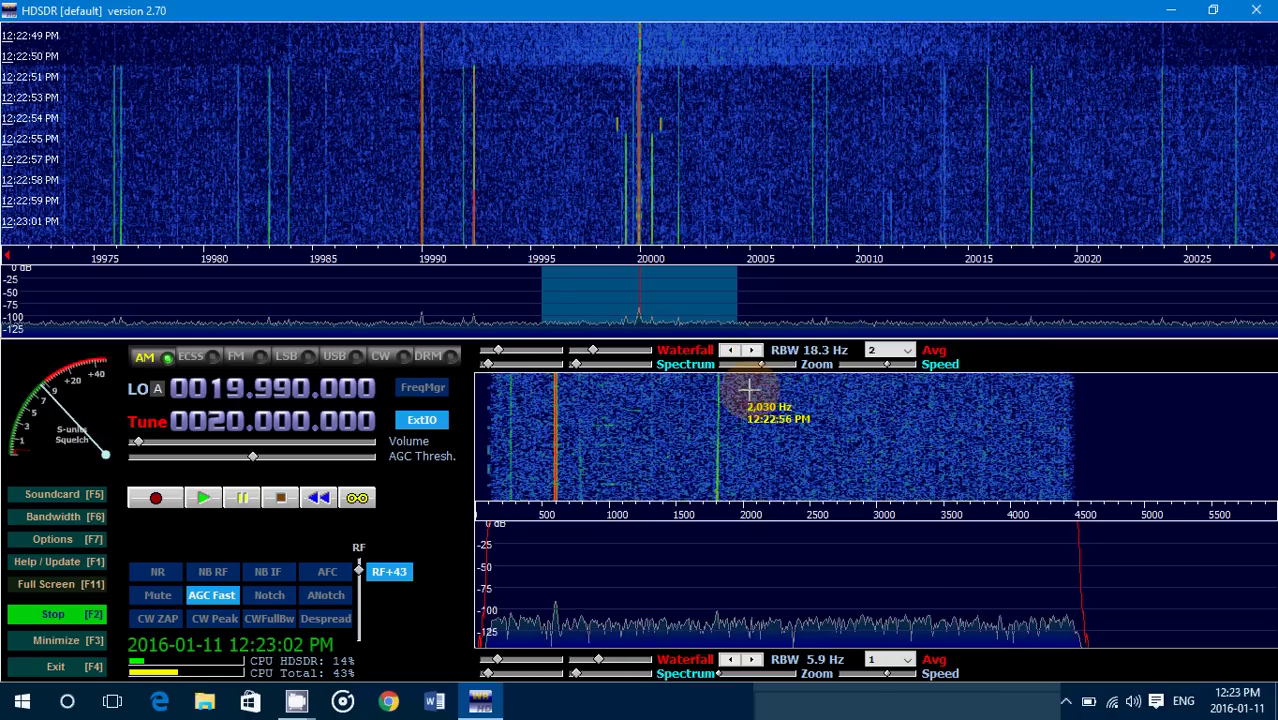
{"action": "scroll", "coordinate": [758, 370], "scroll_direction": "down", "scroll_amount": 2}
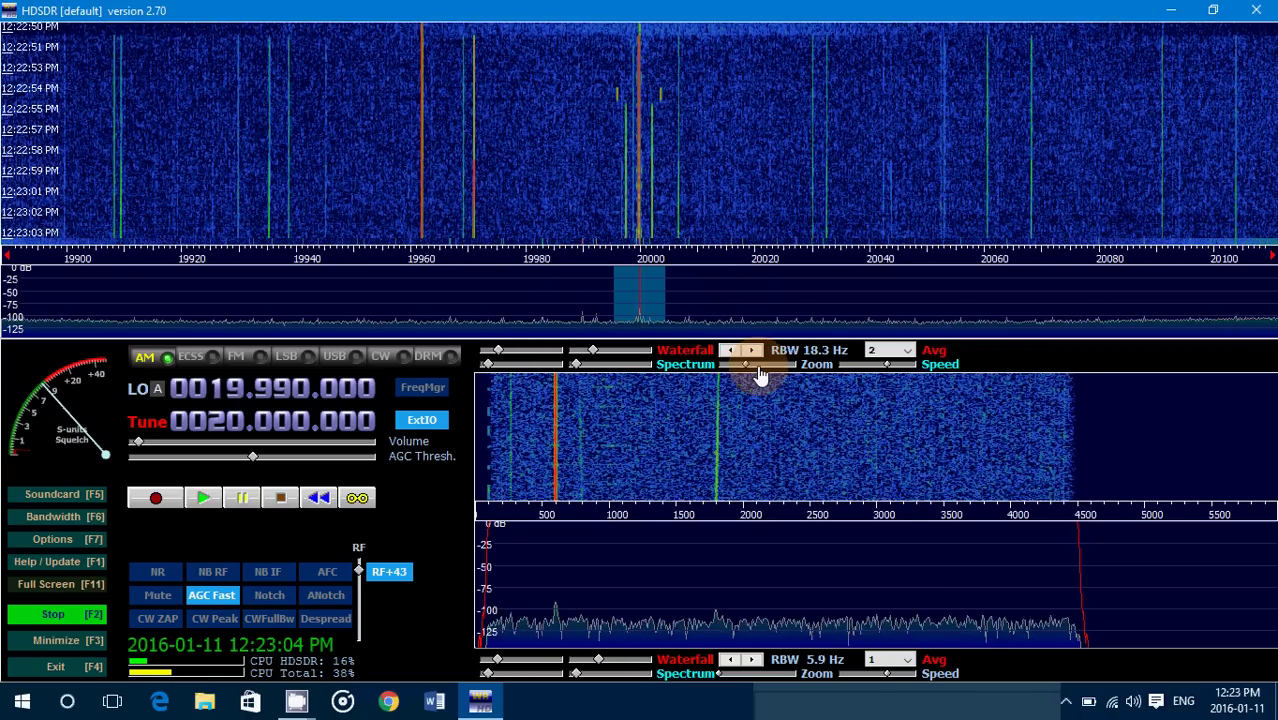
{"action": "scroll", "coordinate": [758, 370], "scroll_direction": "up", "scroll_amount": 3}
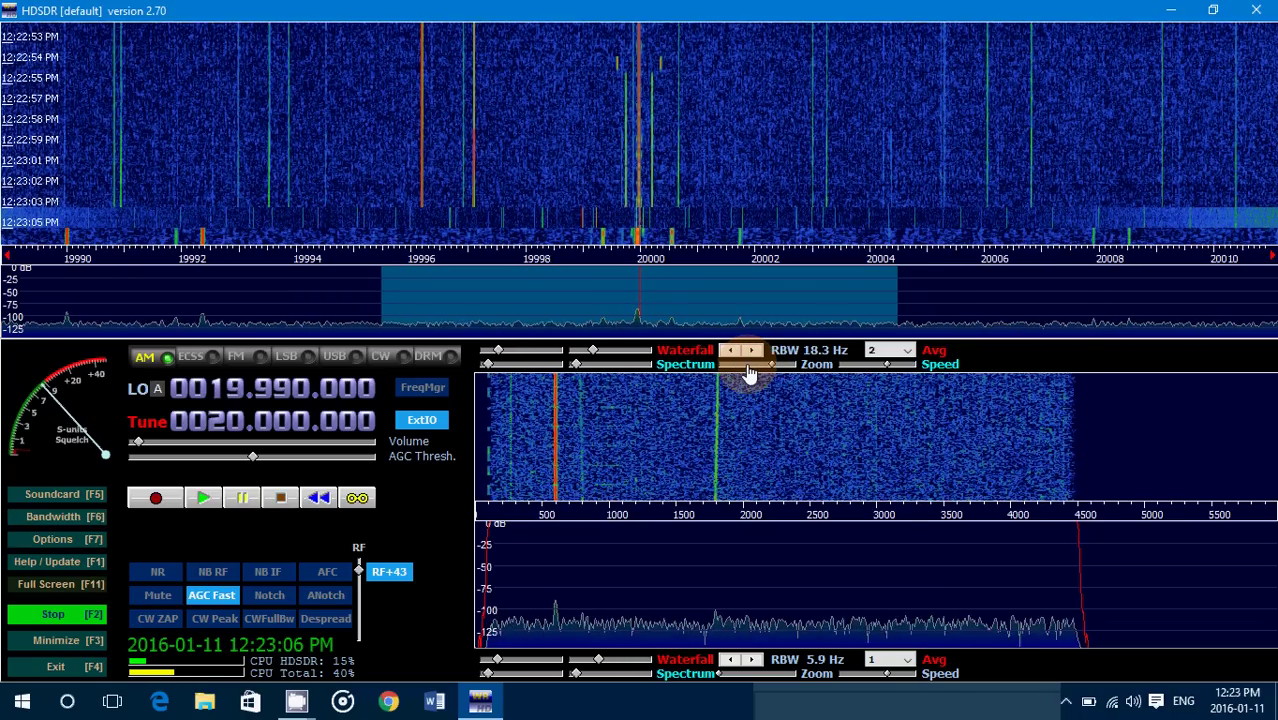
{"action": "scroll", "coordinate": [750, 372], "scroll_direction": "down", "scroll_amount": 3}
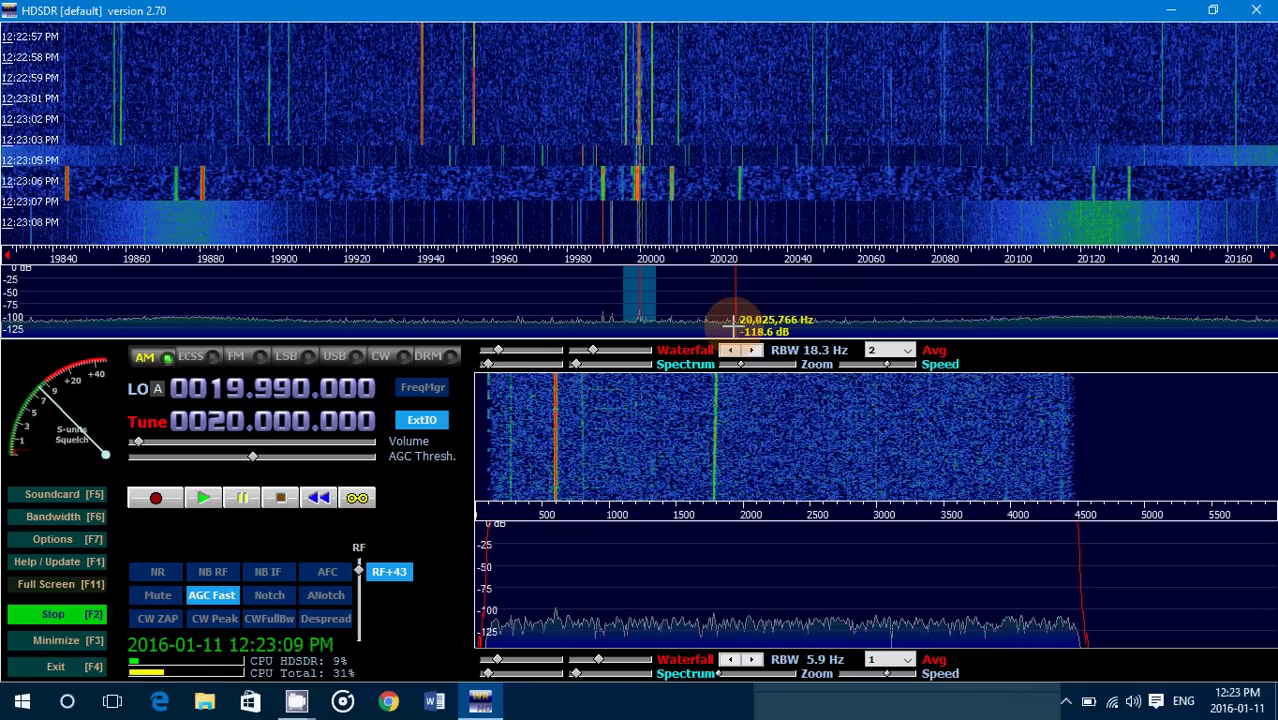
{"action": "scroll", "coordinate": [750, 381], "scroll_direction": "up", "scroll_amount": 1}
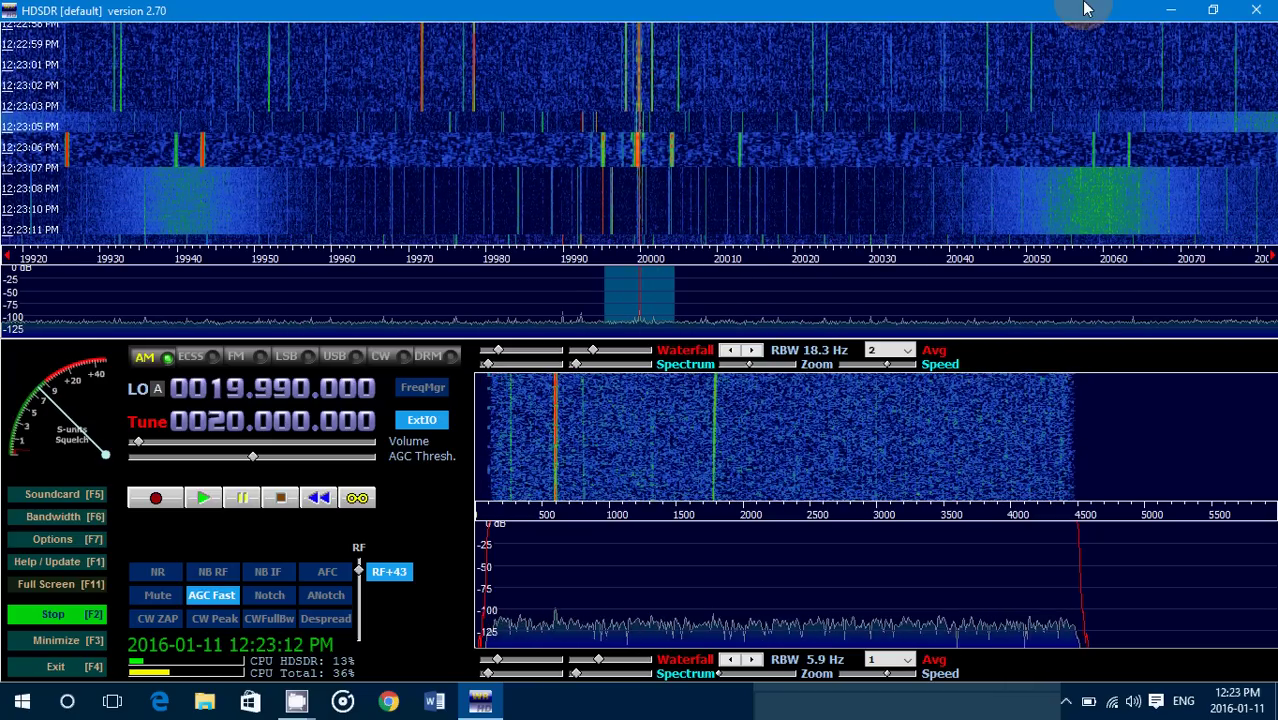
Close HDSDR from its title bar, leaving the Windows desktop showing
{"action": "left_click", "coordinate": [1256, 12]}
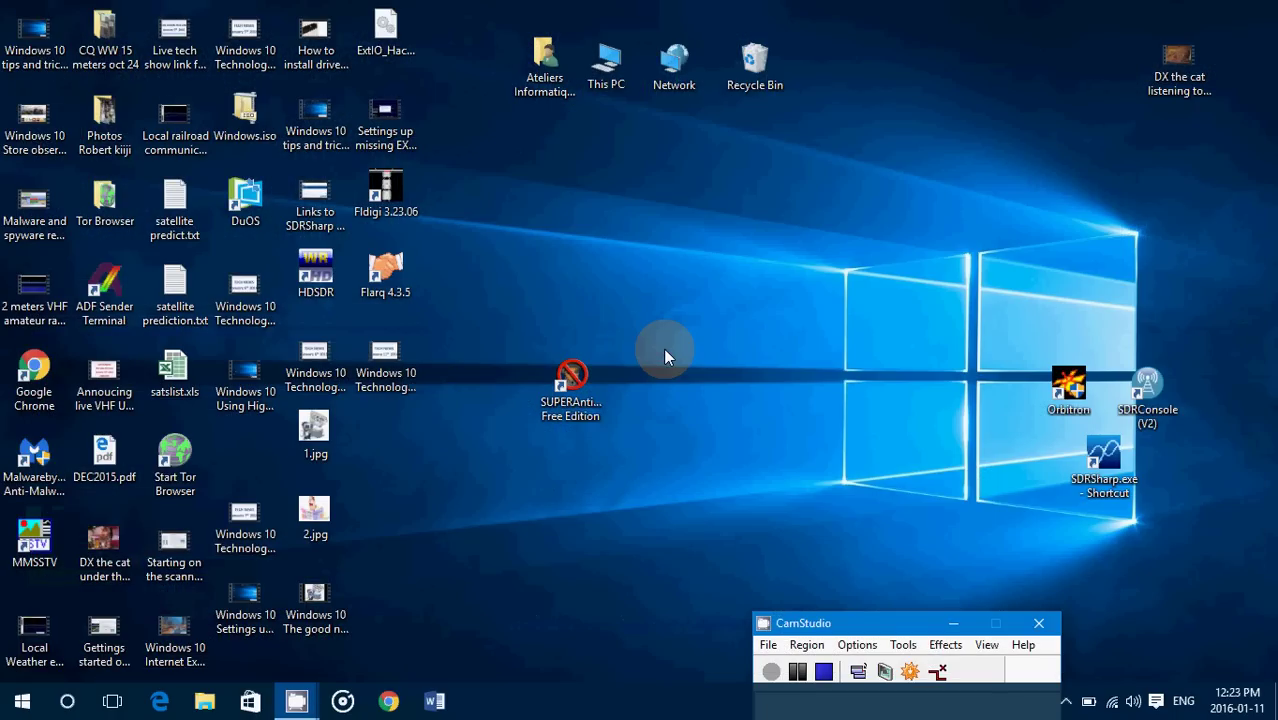